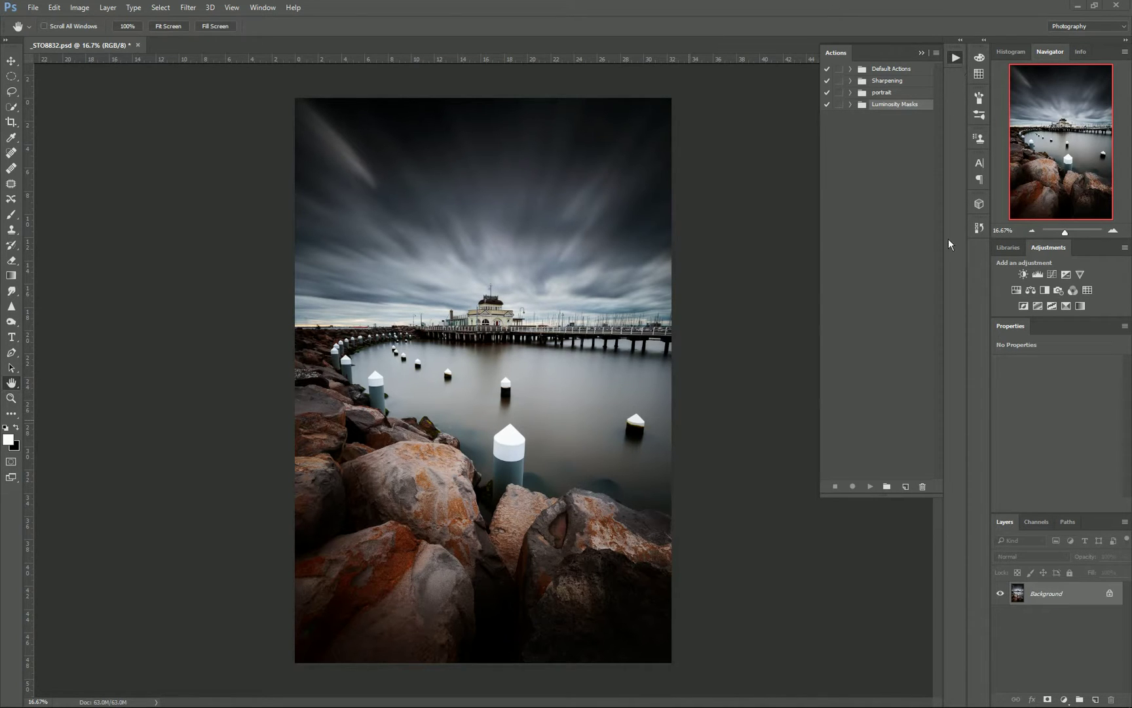
# Step: Add a new action set called 'tutorials' from the Actions panel menu
pyautogui.click(263, 7)
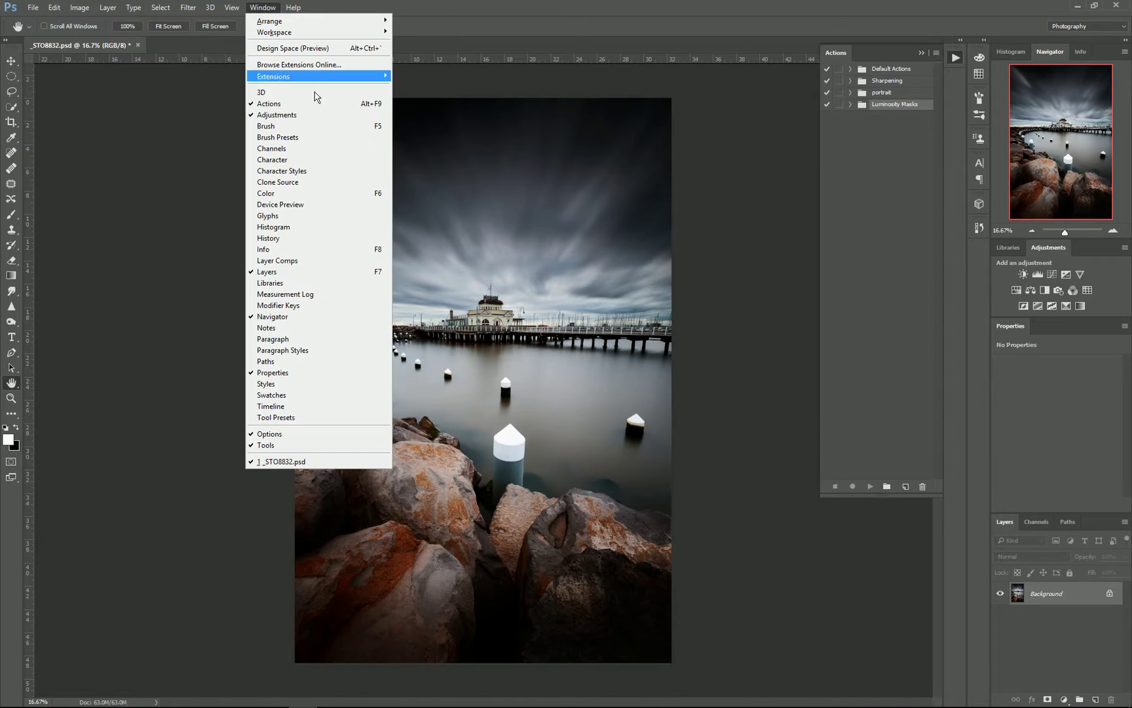
pyautogui.click(642, 24)
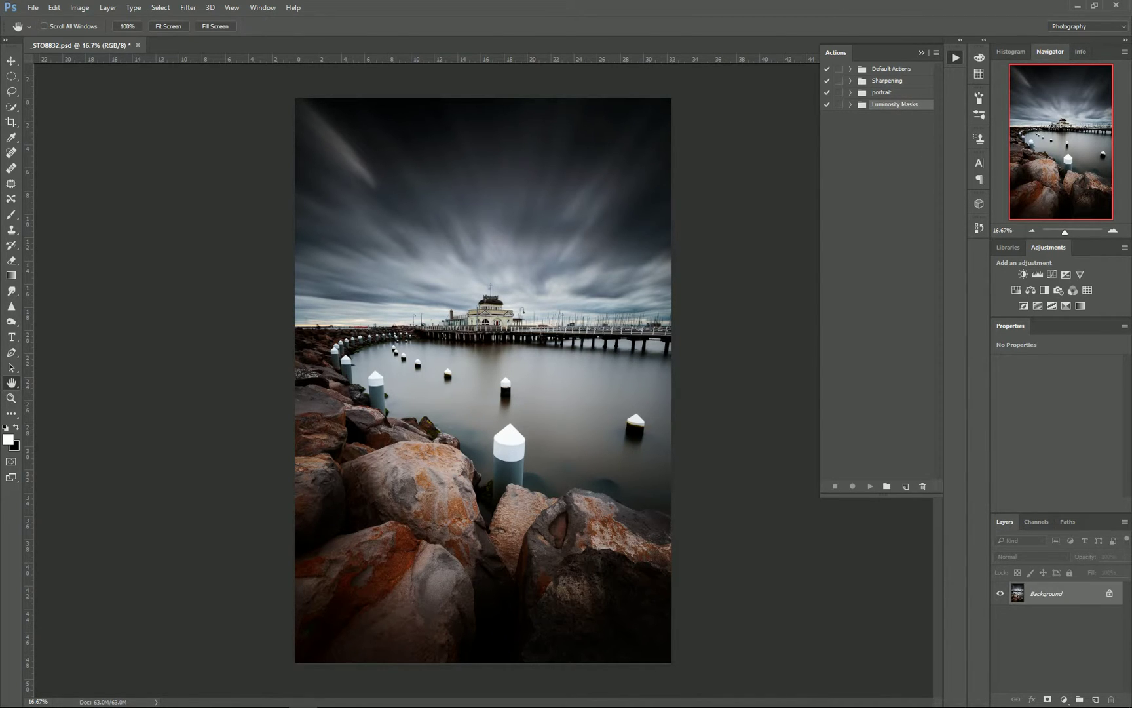
pyautogui.click(936, 53)
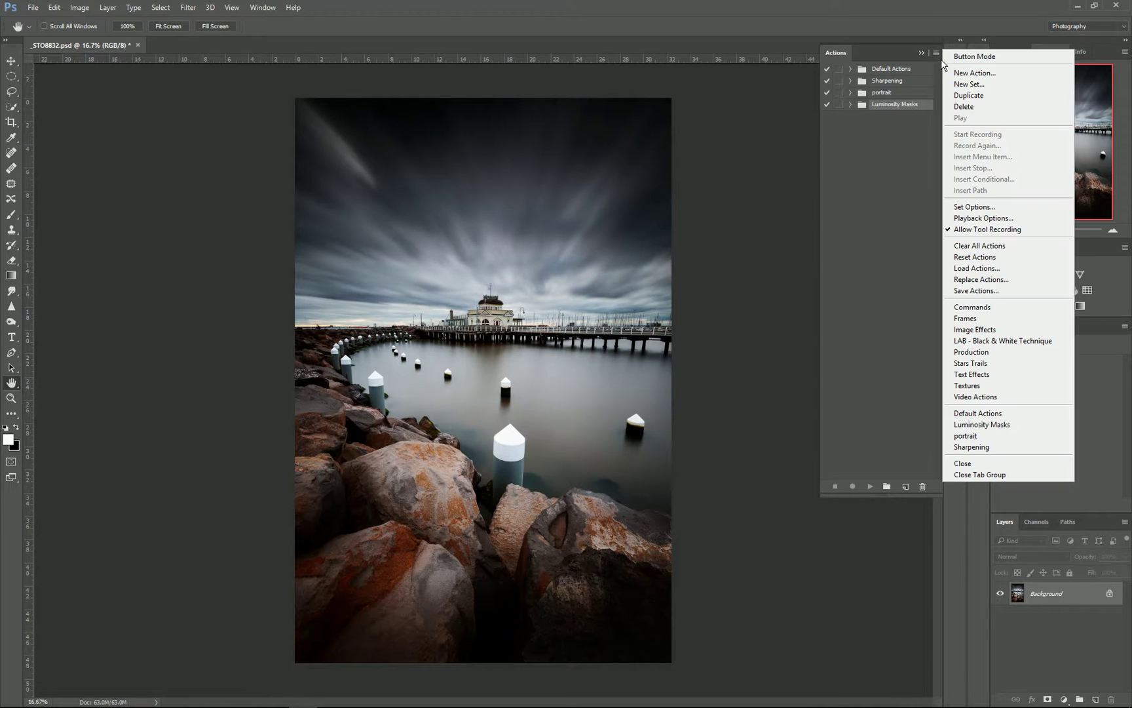
pyautogui.click(970, 84)
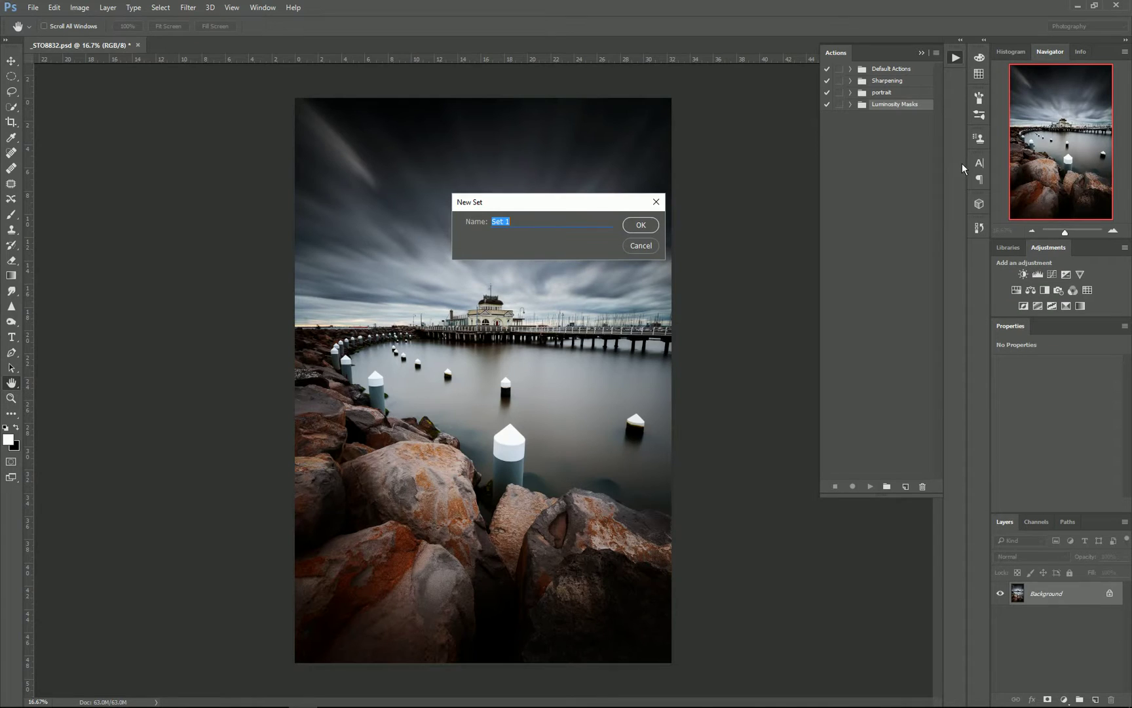
pyautogui.write('tutorials')
pyautogui.press('Return')
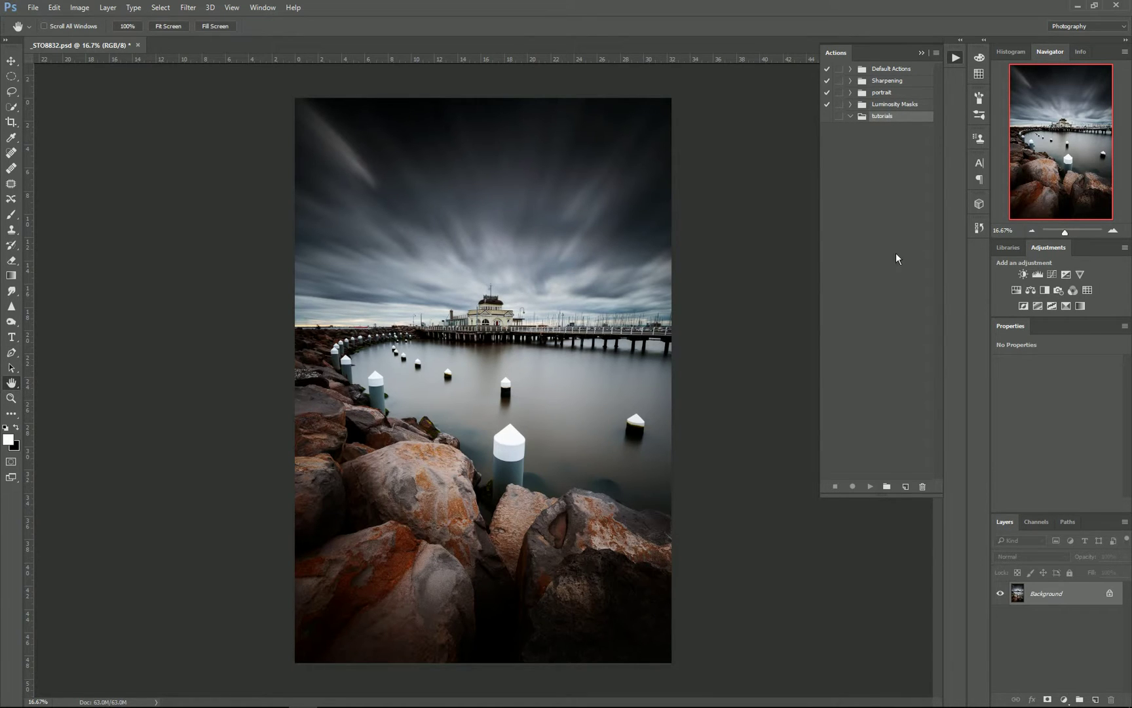
# Step: Create the 'luminosity masks' action in tutorials with no function key or colour, and start recording
pyautogui.click(906, 487)
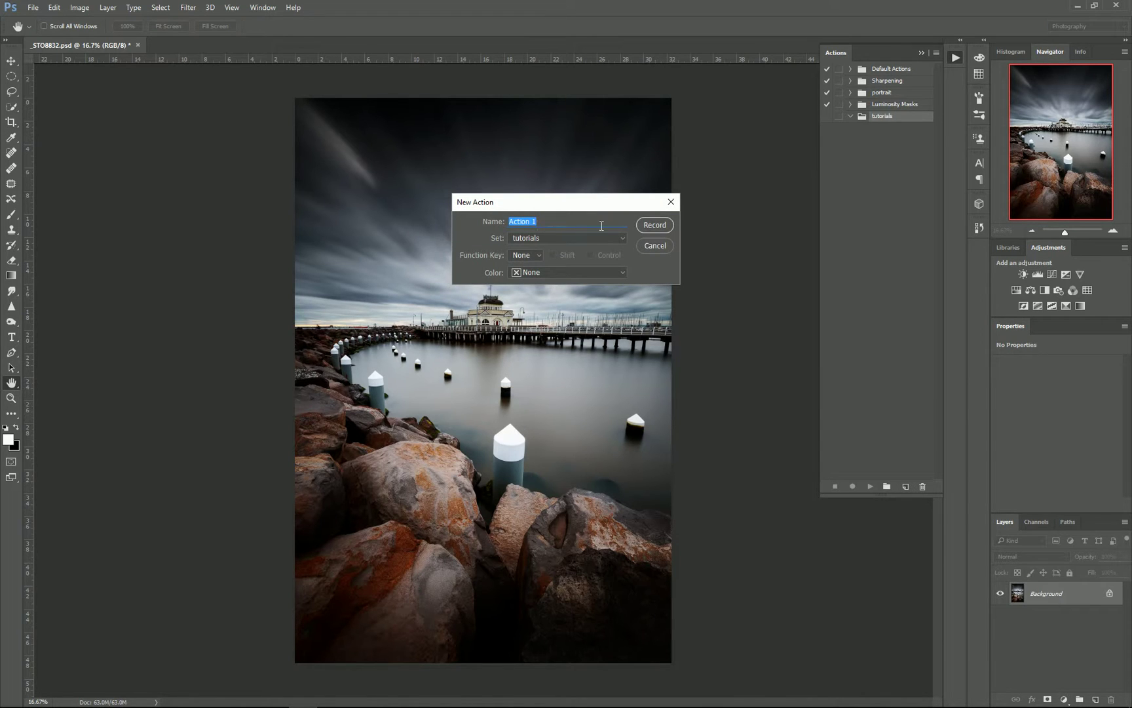
pyautogui.write('luminosity masks')
pyautogui.click(625, 241)
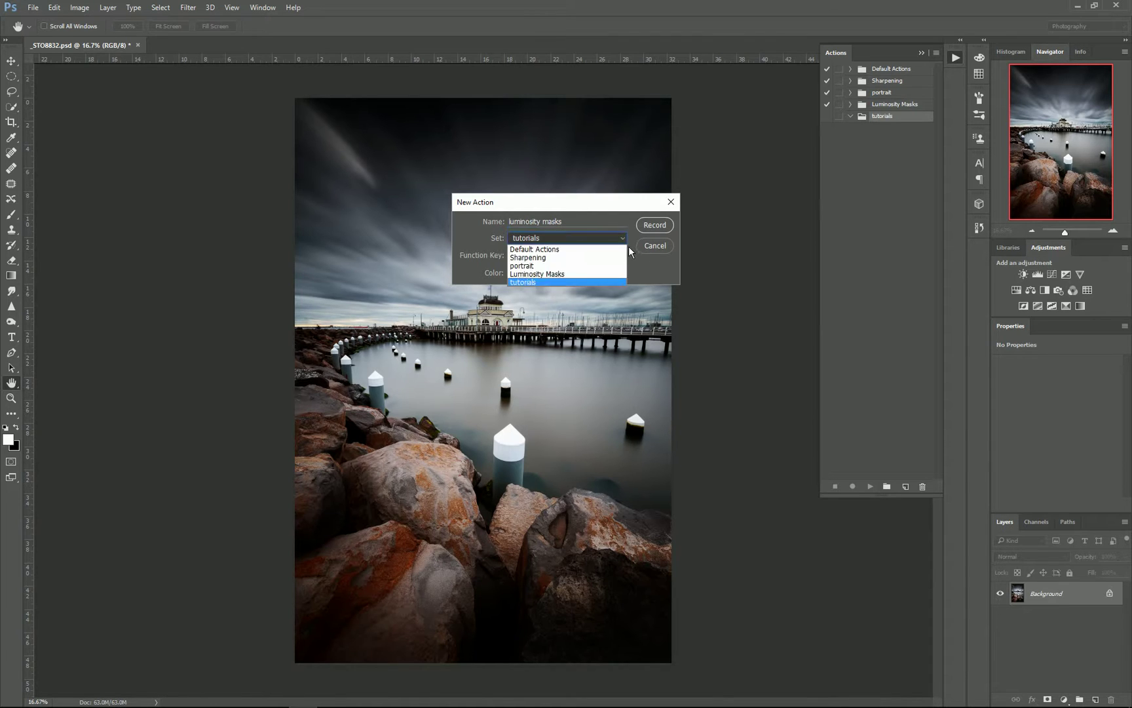
pyautogui.click(619, 240)
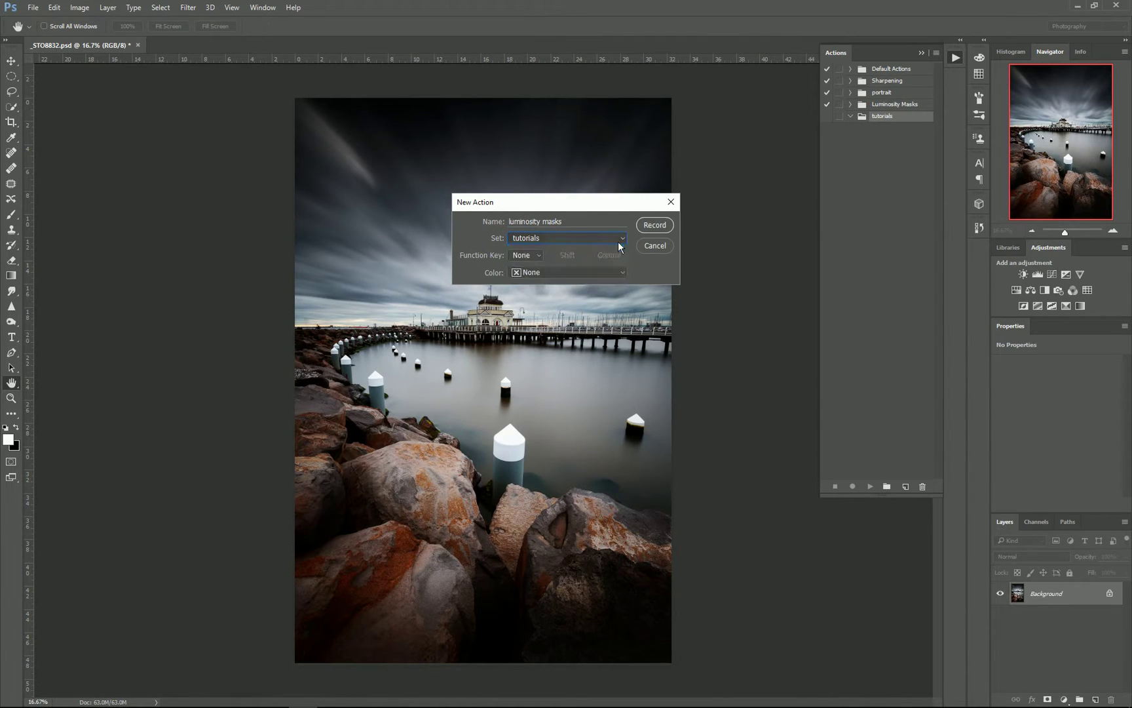
pyautogui.click(538, 260)
pyautogui.click(540, 287)
pyautogui.click(540, 260)
pyautogui.click(543, 267)
pyautogui.click(578, 273)
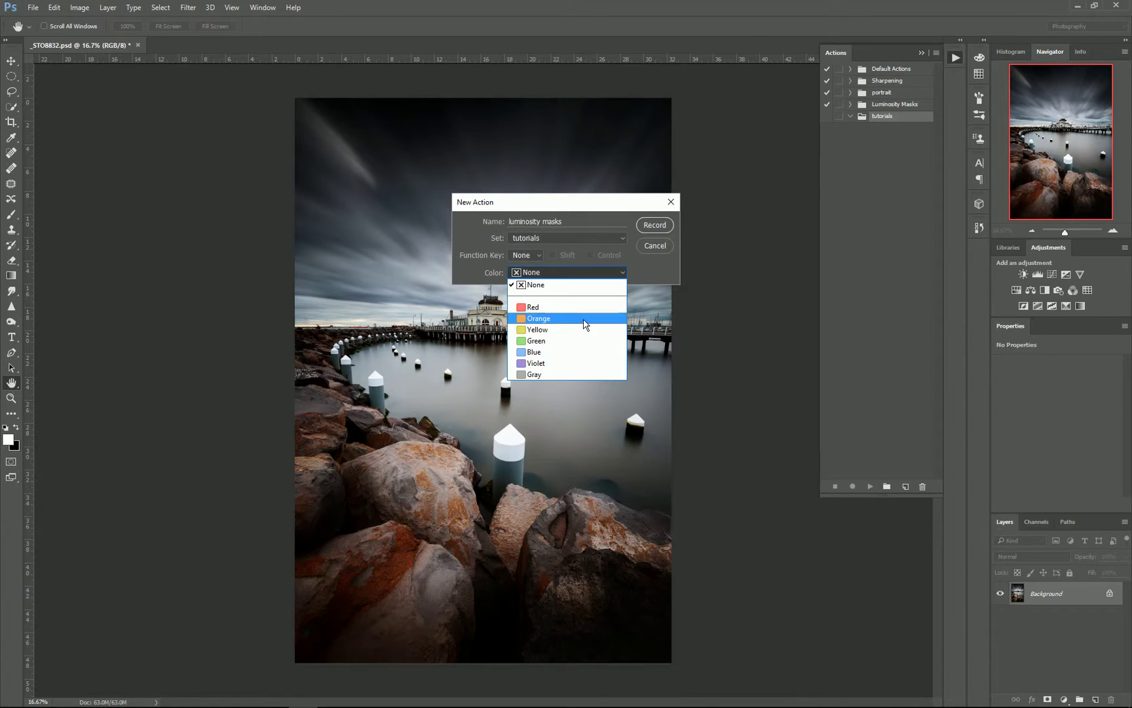
pyautogui.click(633, 289)
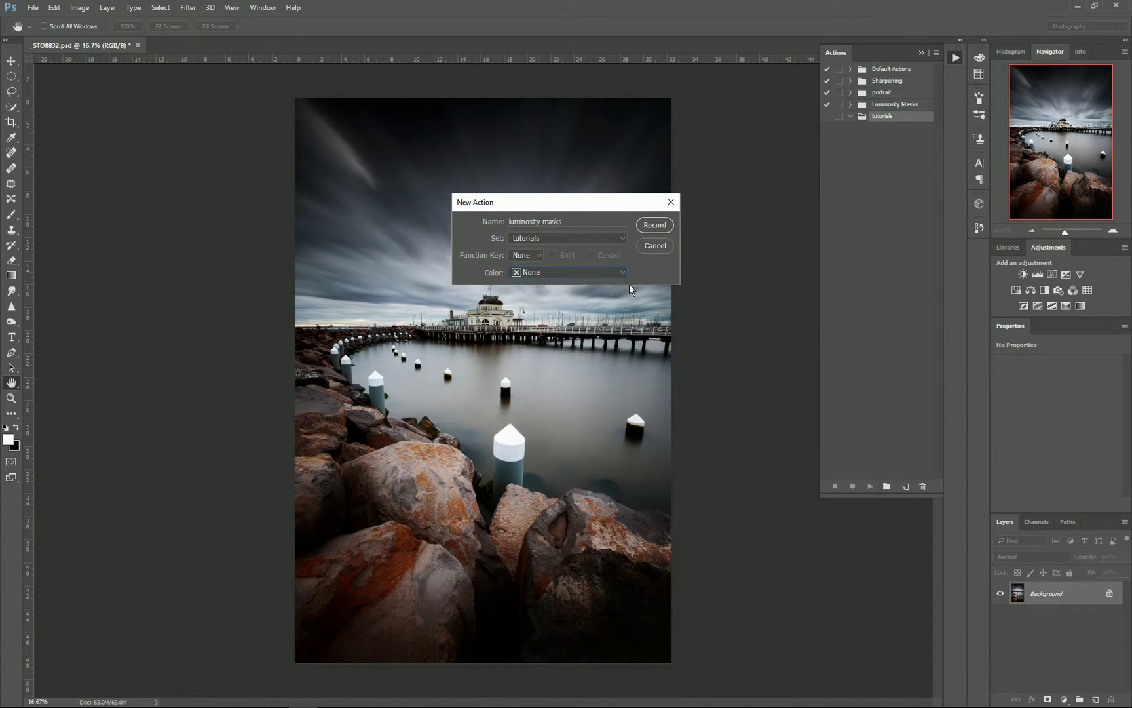
pyautogui.click(654, 224)
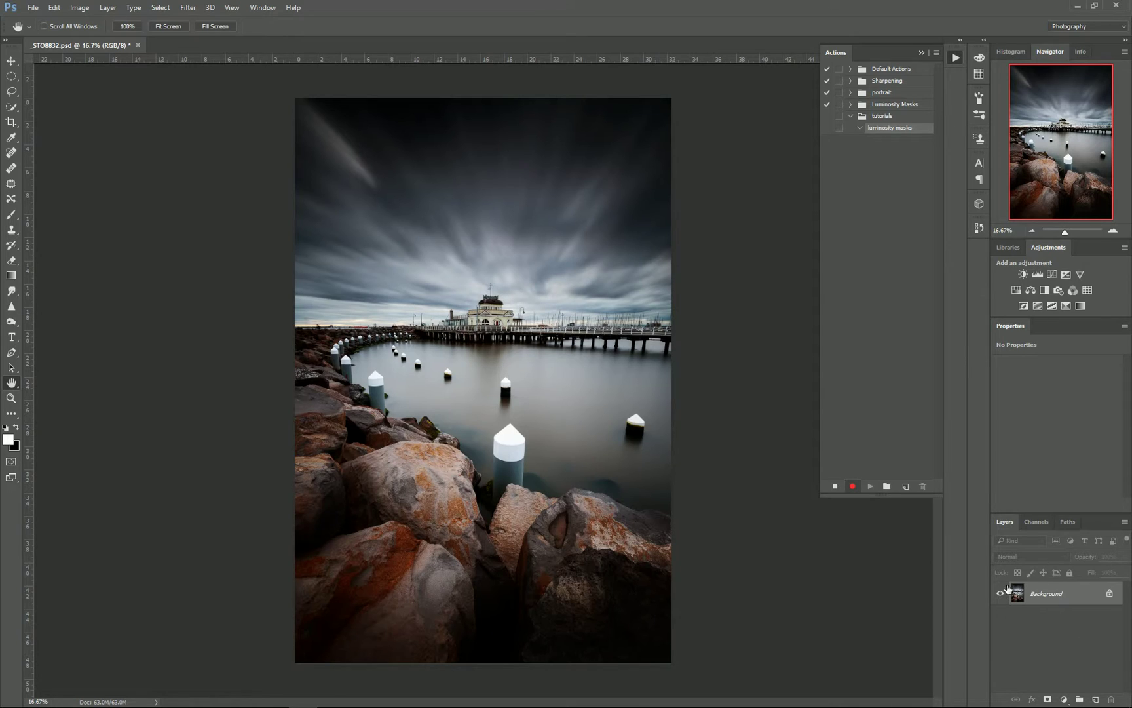
# Step: Load the RGB composite's brightness as a selection and save it as channel Alpha 1
pyautogui.click(1040, 523)
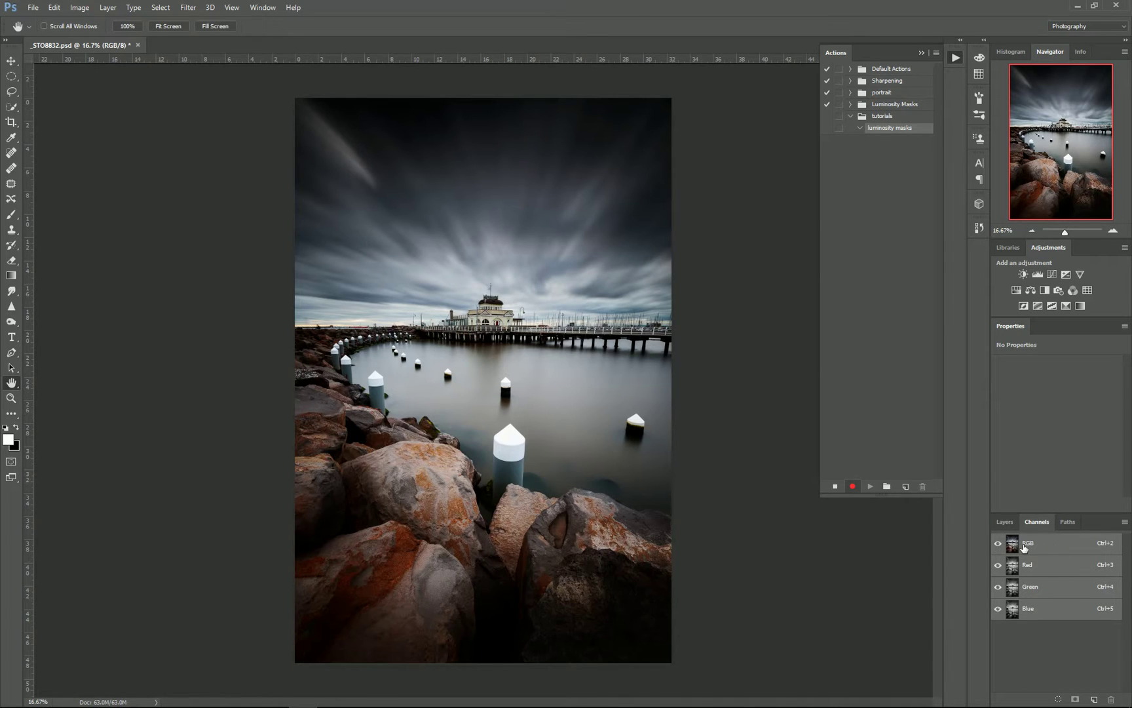
pyautogui.press('ctrl')
pyautogui.keyDown('ctrl'); pyautogui.click(1013, 544); pyautogui.keyUp('ctrl')
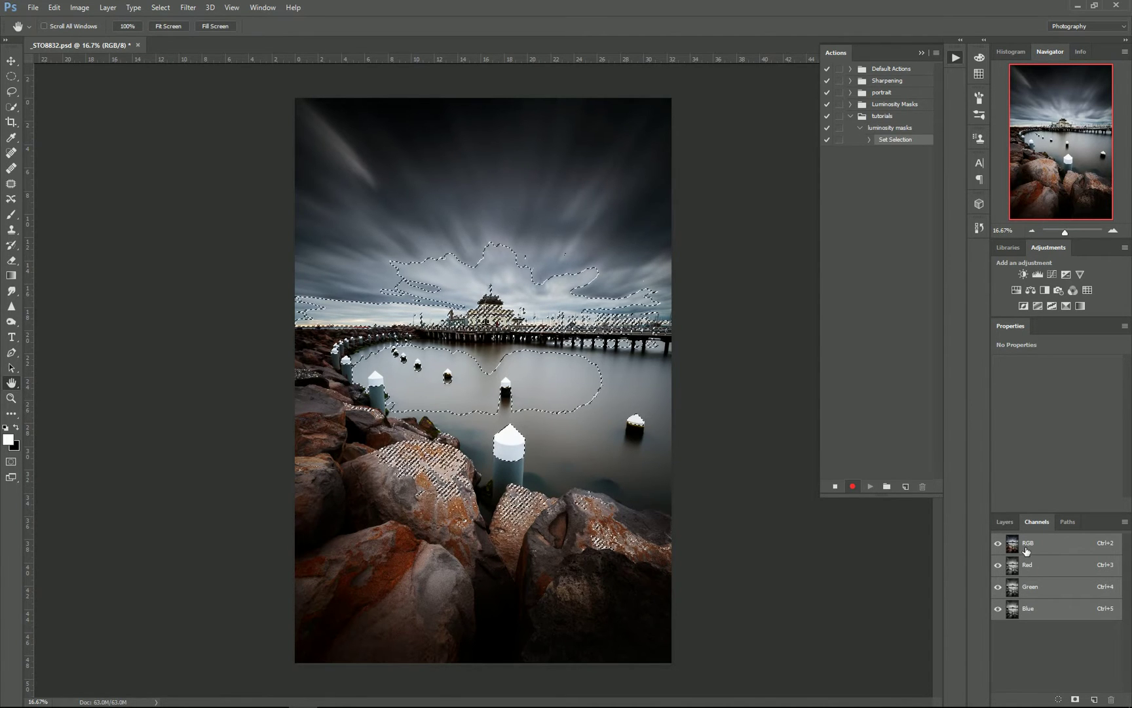
pyautogui.click(1076, 700)
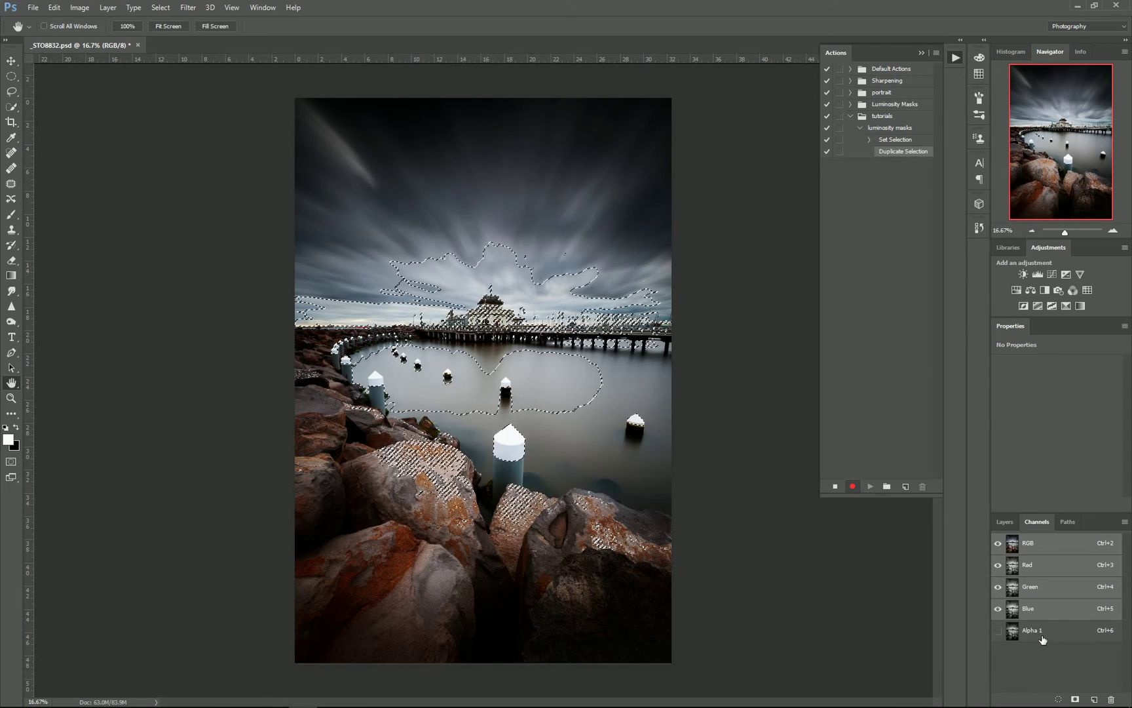
pyautogui.click(1043, 634)
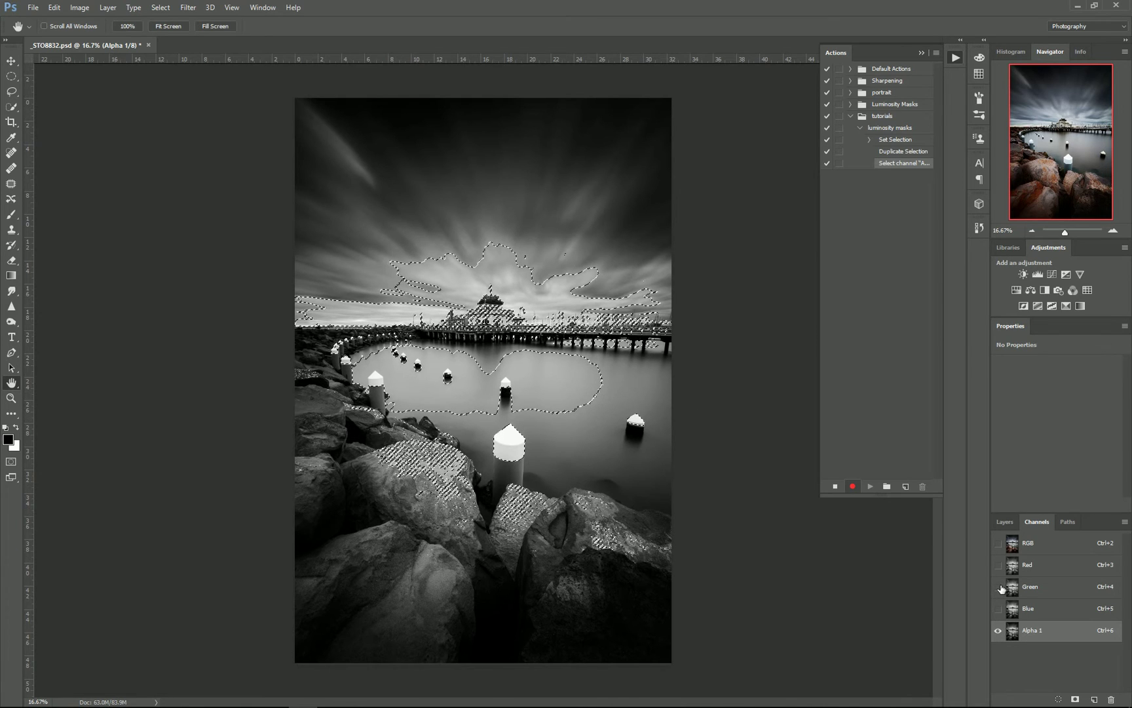
# Step: Save the selection again as Alpha 2, deselect, and invert Alpha 2 into a negative
pyautogui.click(1075, 700)
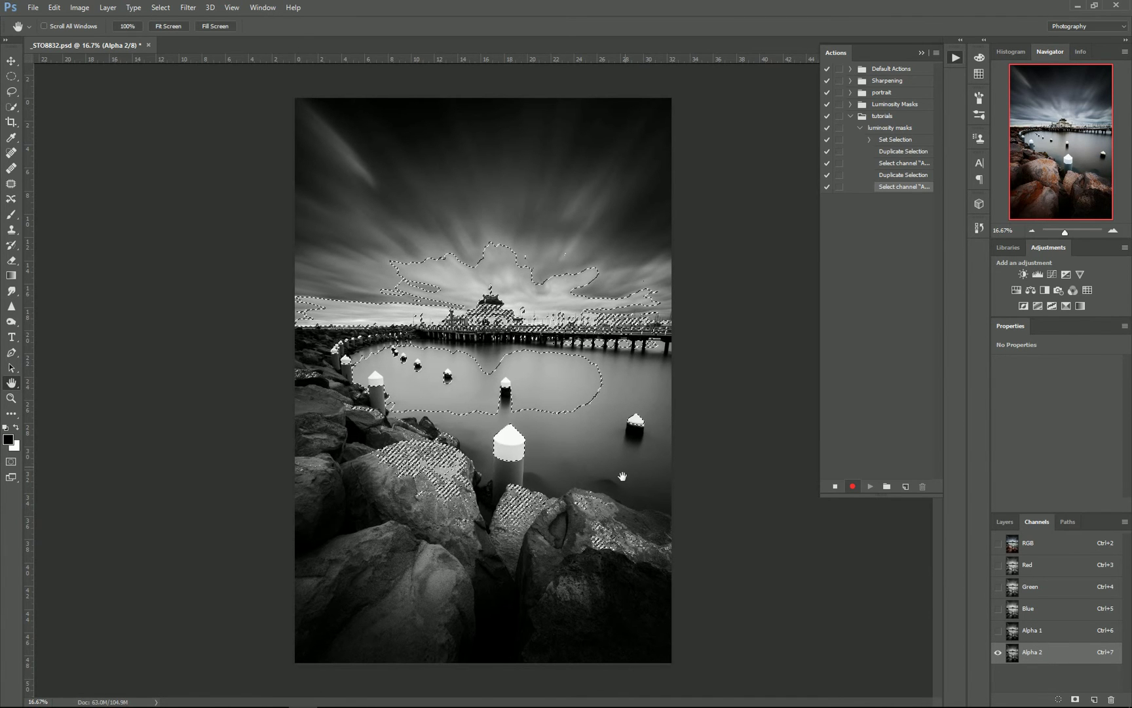
pyautogui.hotkey('ctrl', 'd')
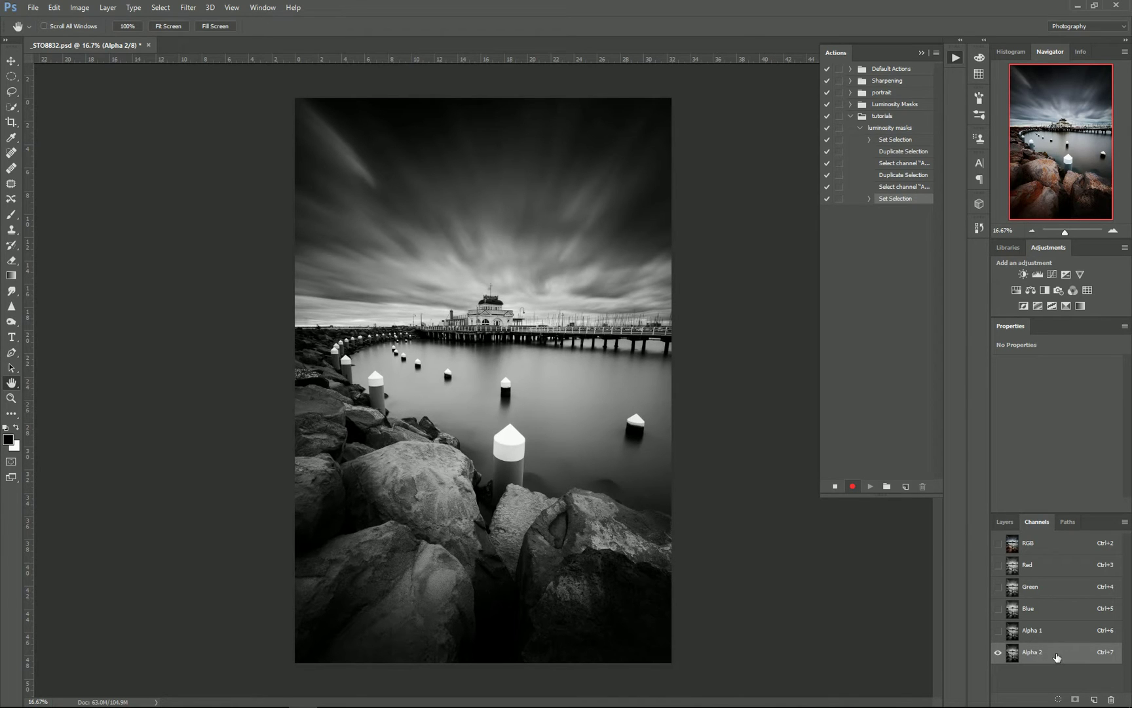
pyautogui.hotkey('ctrl', 'i')
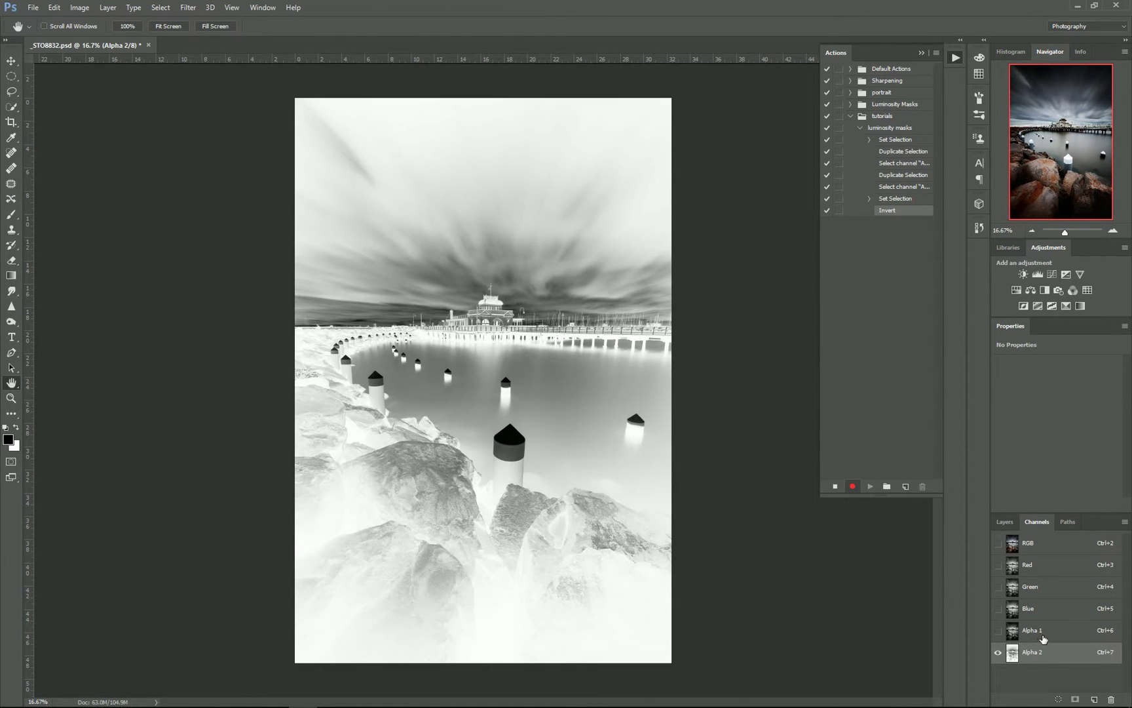
pyautogui.doubleClick(1043, 633)
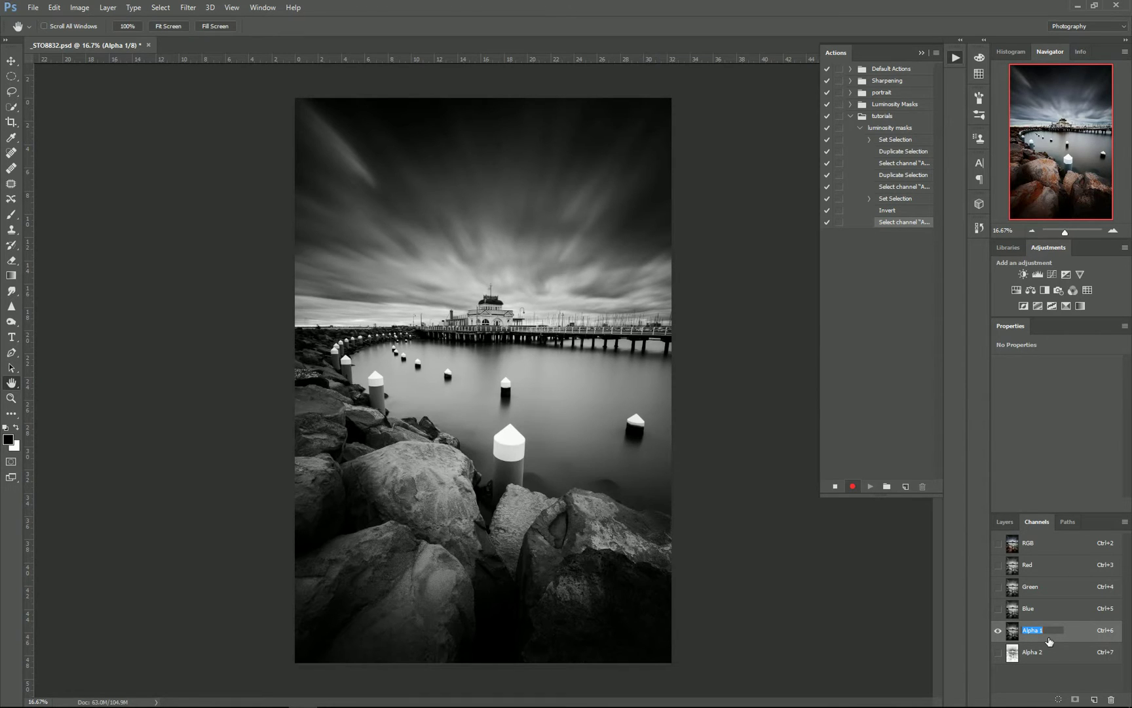
# Step: Rename Alpha 1 to 'Highlights' and Alpha 2 to 'Shadows'
pyautogui.write('Highlights')
pyautogui.doubleClick(1043, 652)
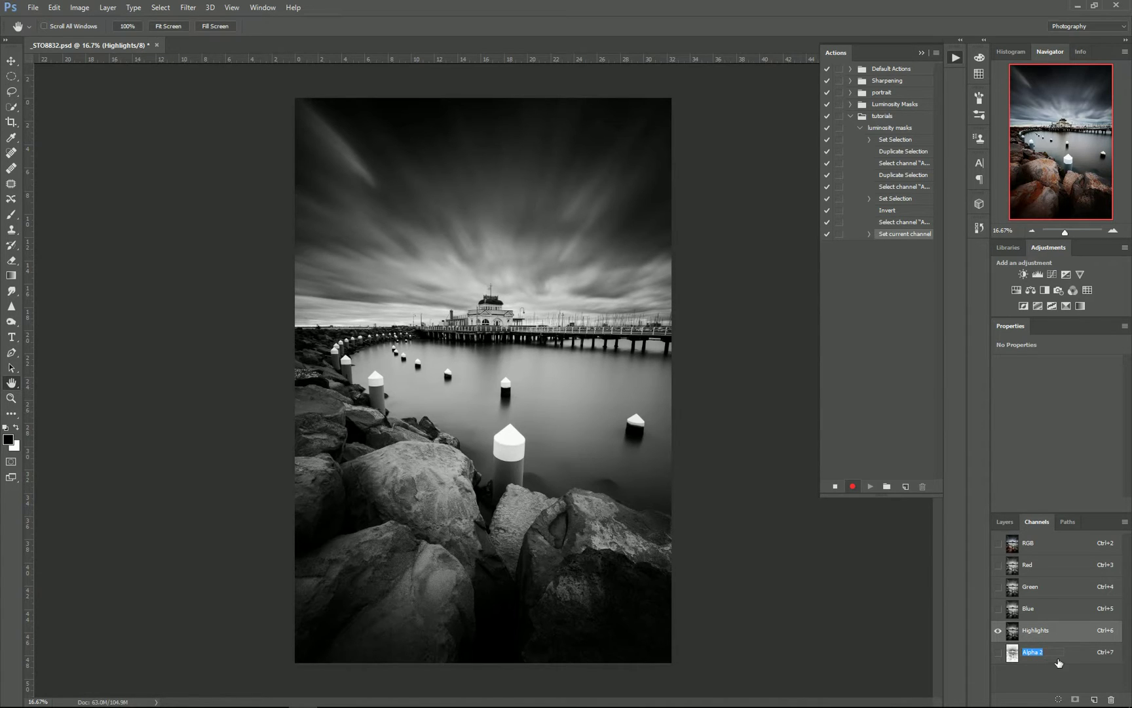
pyautogui.write('Shadows')
pyautogui.press('Return')
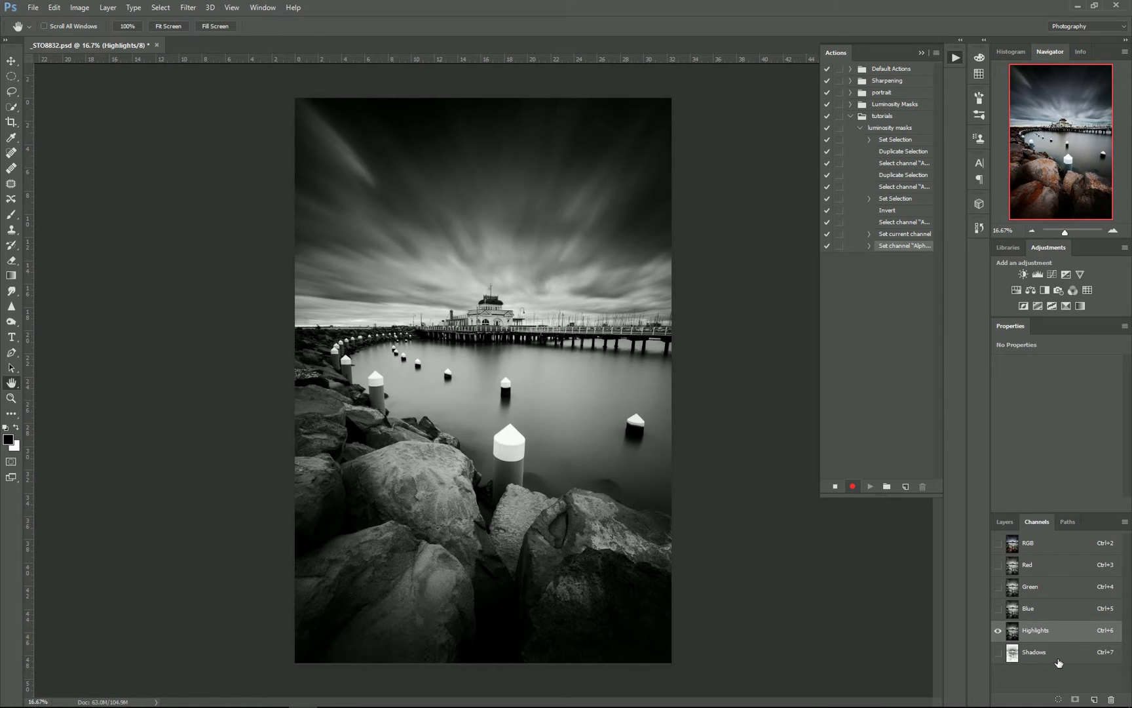
# Step: Subtract Highlights and Shadows from a full-image selection and save the rest as Alpha 1
pyautogui.click(1058, 699)
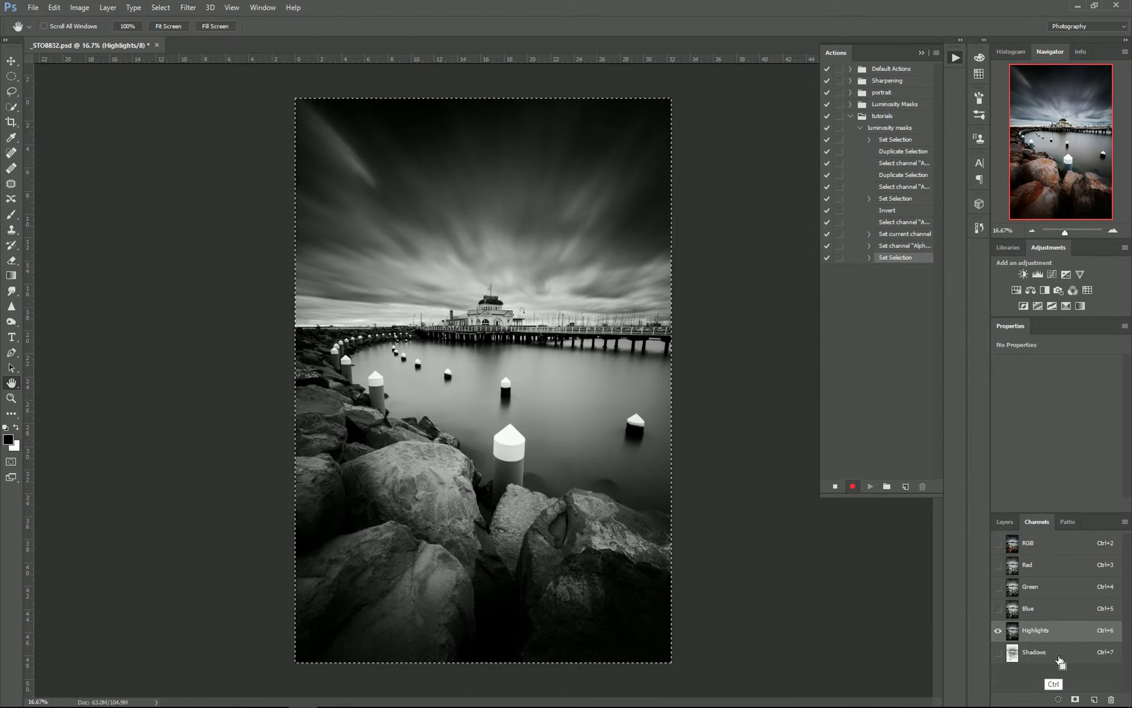
pyautogui.keyDown('ctrl'); pyautogui.keyDown('alt'); pyautogui.click(1018, 635); pyautogui.keyUp('alt'); pyautogui.keyUp('ctrl')
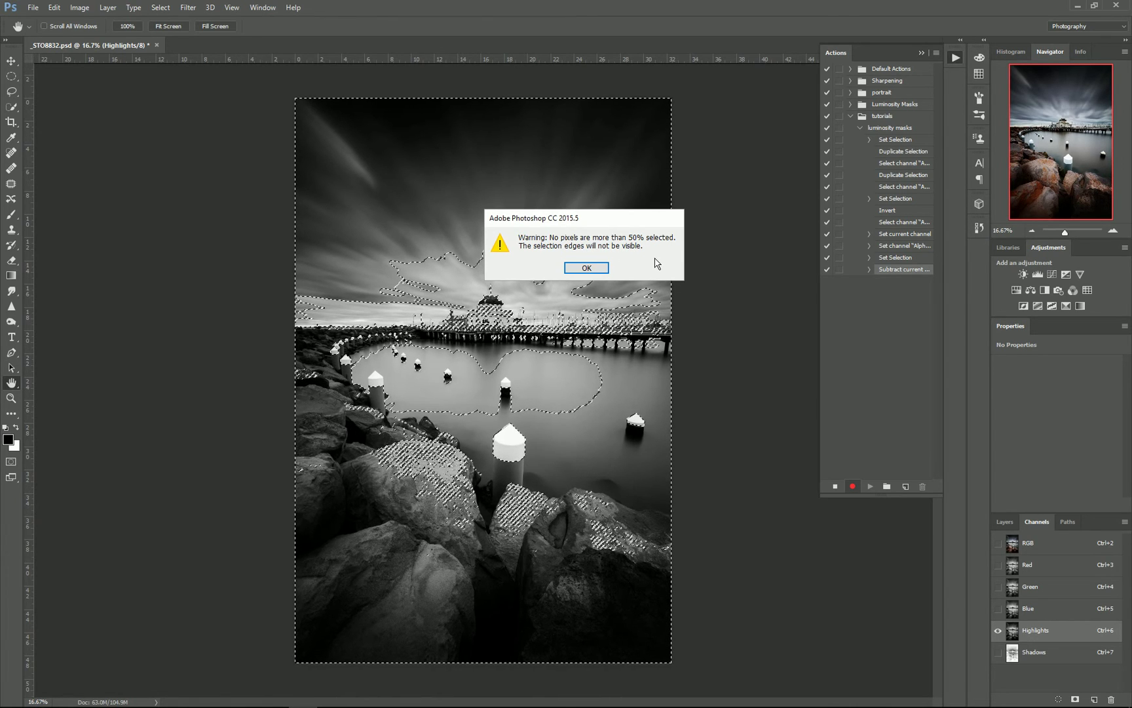
pyautogui.click(586, 268)
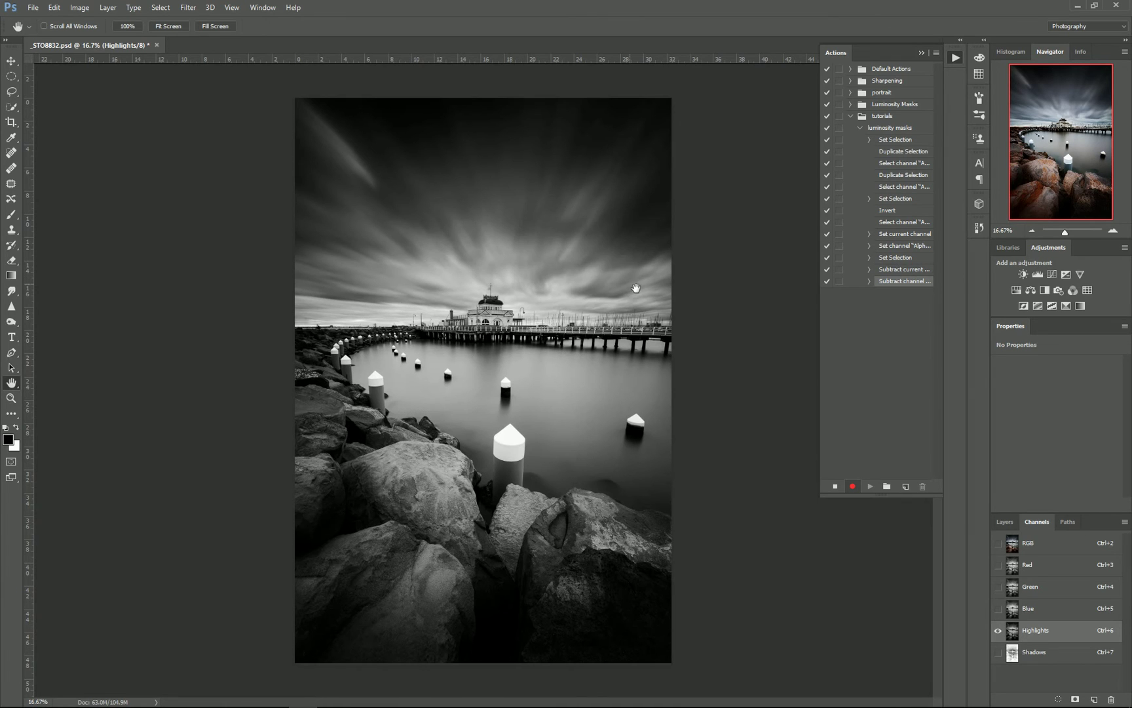
pyautogui.click(1078, 700)
pyautogui.click(1049, 682)
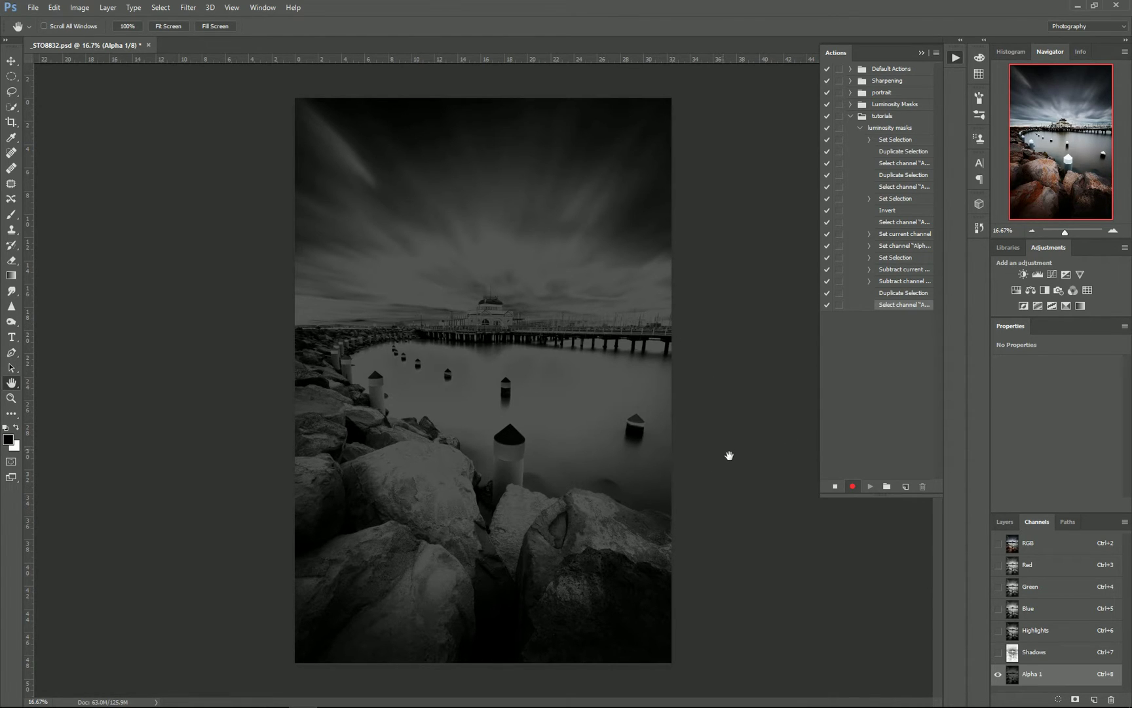
# Step: Deselect and rename the new Alpha 1 channel to 'Midtones'
pyautogui.hotkey('ctrl', 'd')
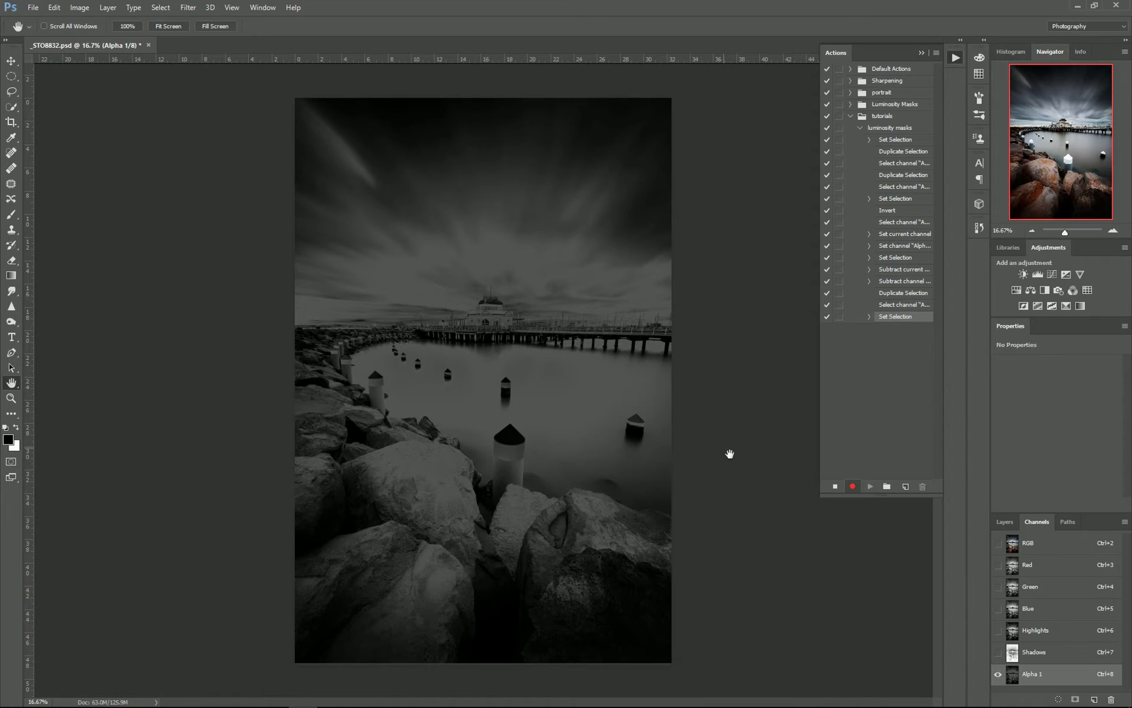
pyautogui.doubleClick(1041, 677)
pyautogui.write('Midtones')
pyautogui.click(1078, 678)
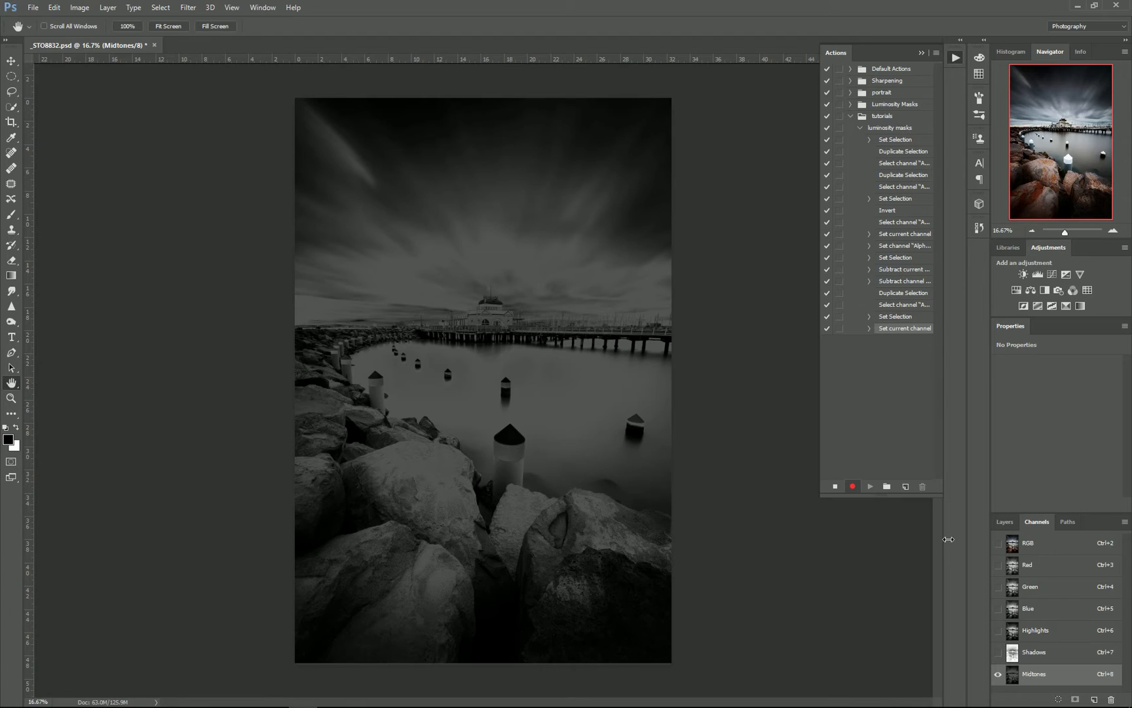
# Step: Return to the RGB composite channel and stop recording the luminosity masks action
pyautogui.click(1041, 547)
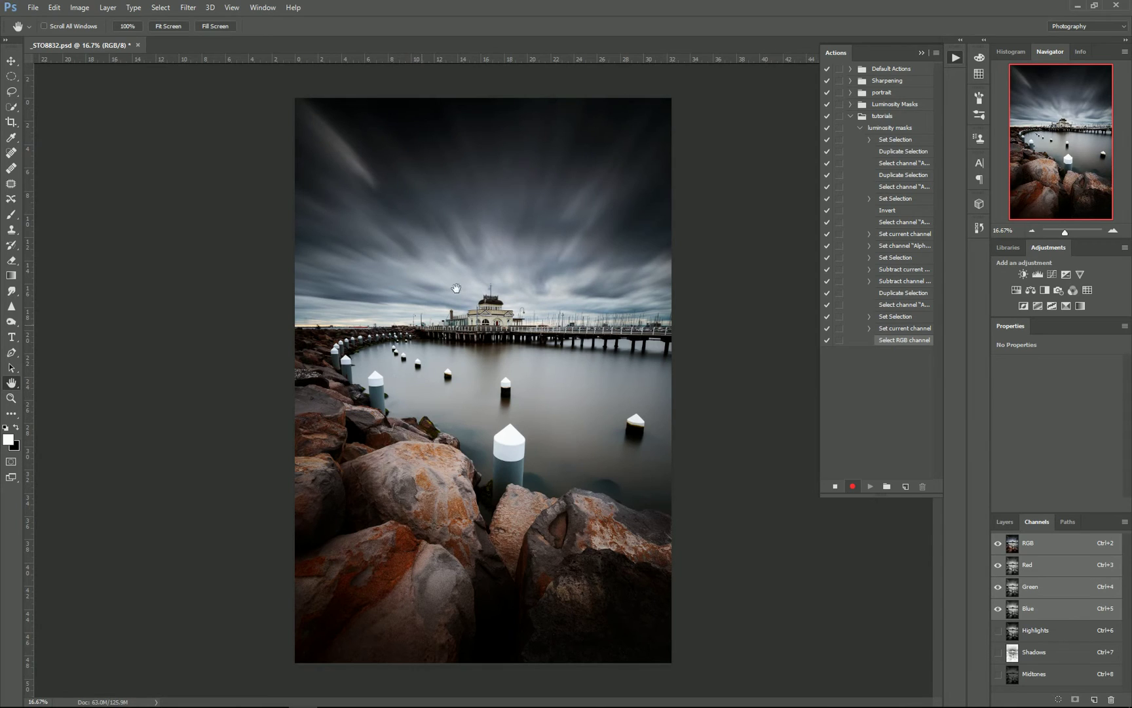
pyautogui.click(839, 486)
pyautogui.click(836, 487)
# Step: Select the Highlights, Shadows and Midtones channels together and delete them
pyautogui.click(1060, 633)
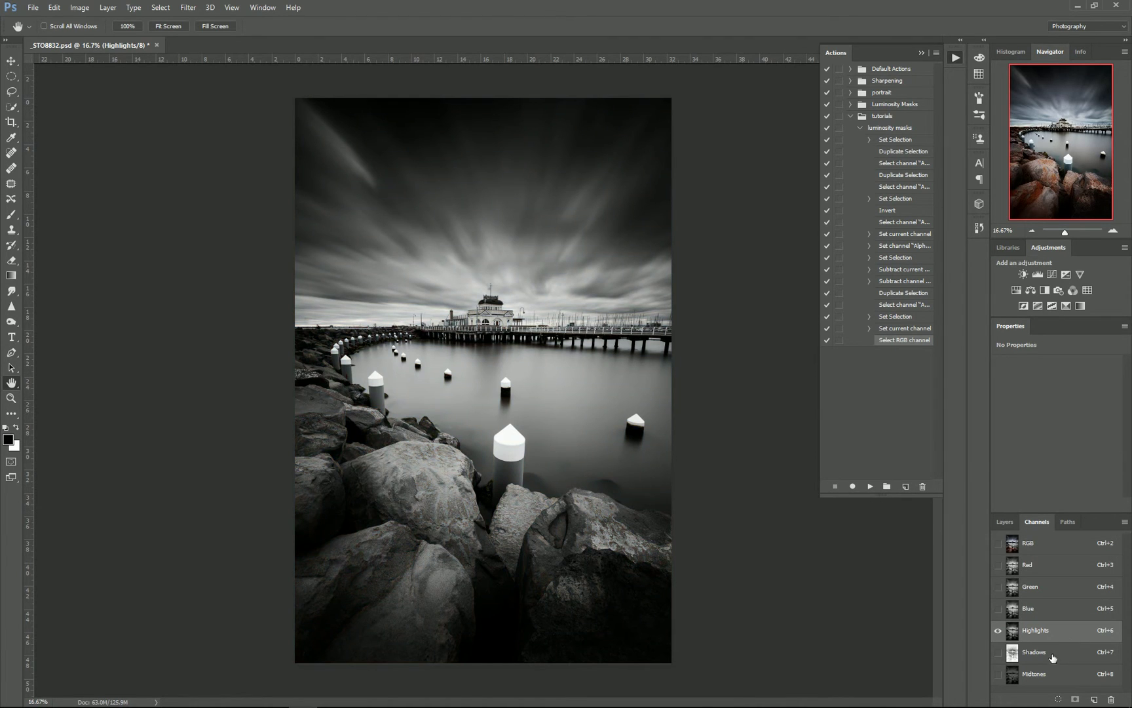
pyautogui.click(1052, 657)
pyautogui.click(1052, 676)
pyautogui.click(1055, 634)
pyautogui.click(1042, 655)
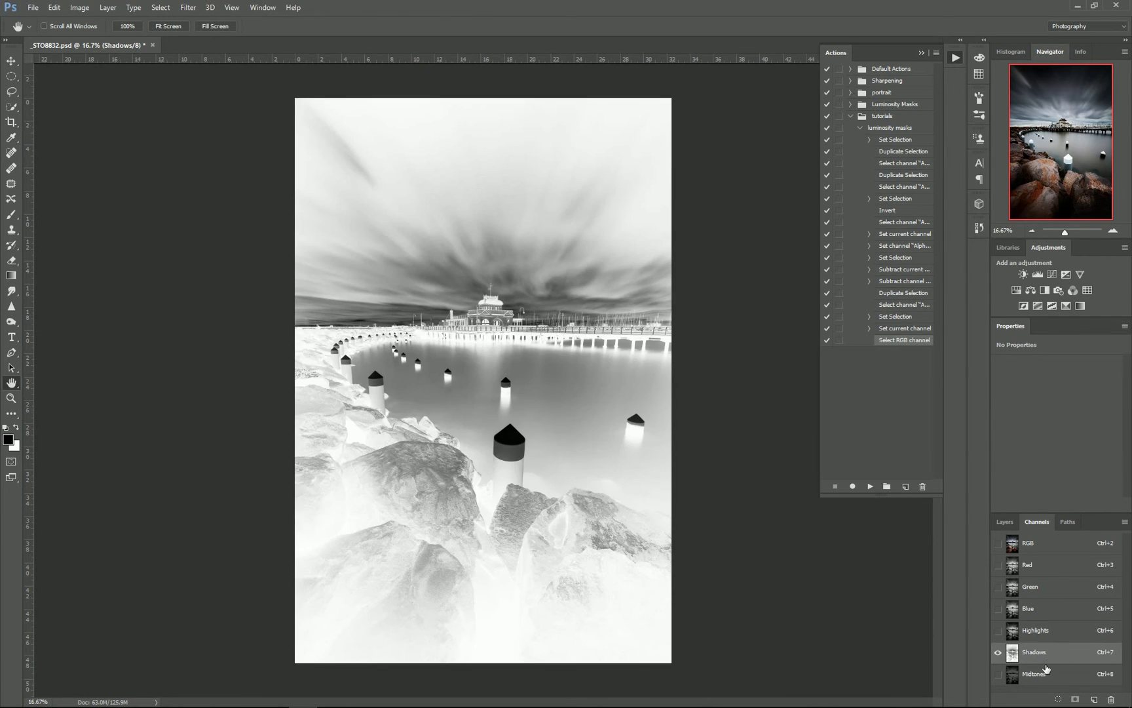
pyautogui.click(1047, 677)
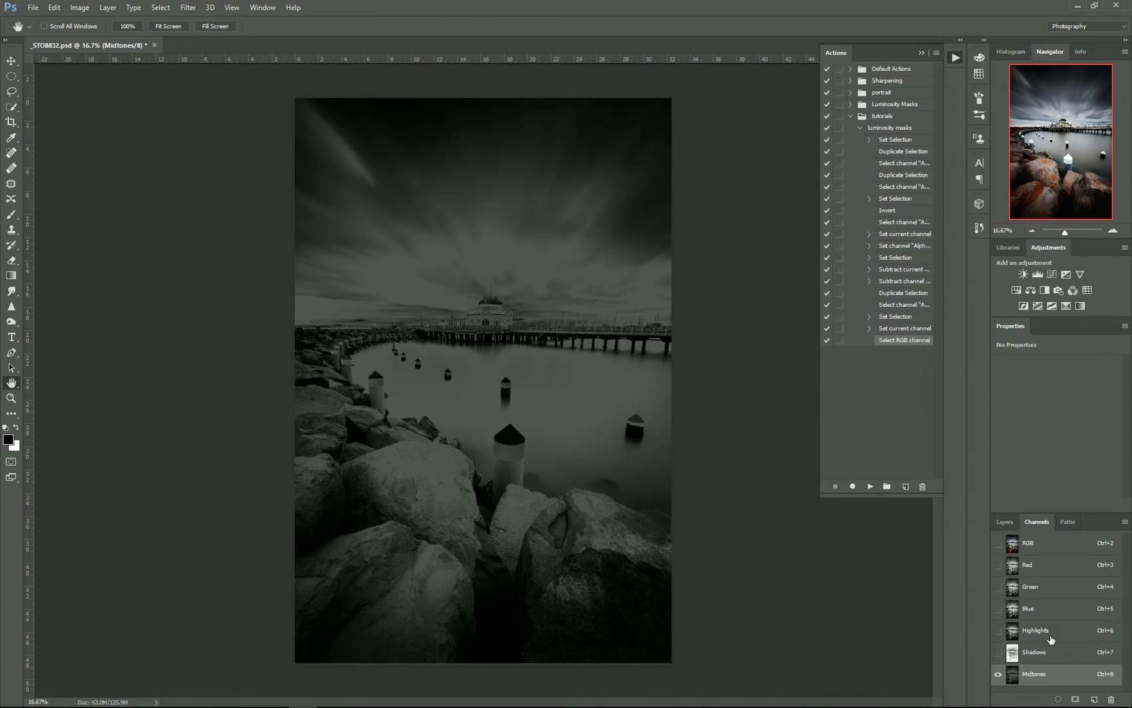
pyautogui.click(1051, 636)
pyautogui.keyDown('shift'); pyautogui.click(1055, 653); pyautogui.keyUp('shift')
pyautogui.keyDown('shift'); pyautogui.click(1048, 674); pyautogui.keyUp('shift')
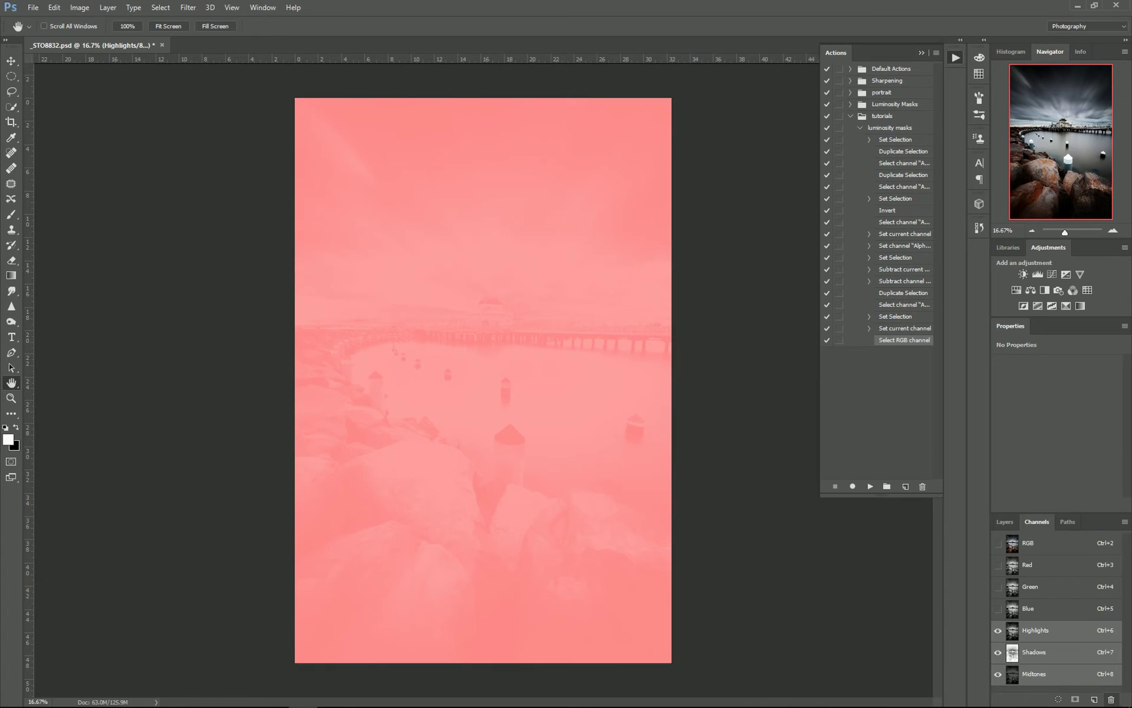
pyautogui.click(1111, 699)
pyautogui.click(540, 269)
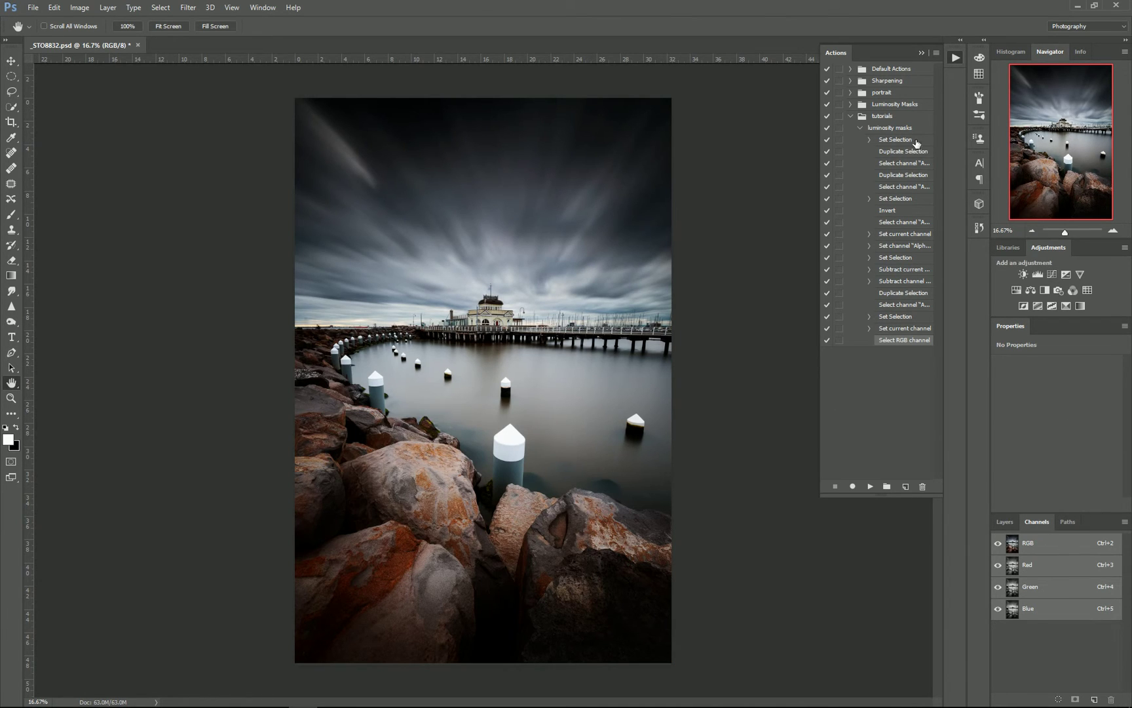
# Step: Play the luminosity masks action to regenerate the three mask channels and inspect them
pyautogui.click(896, 128)
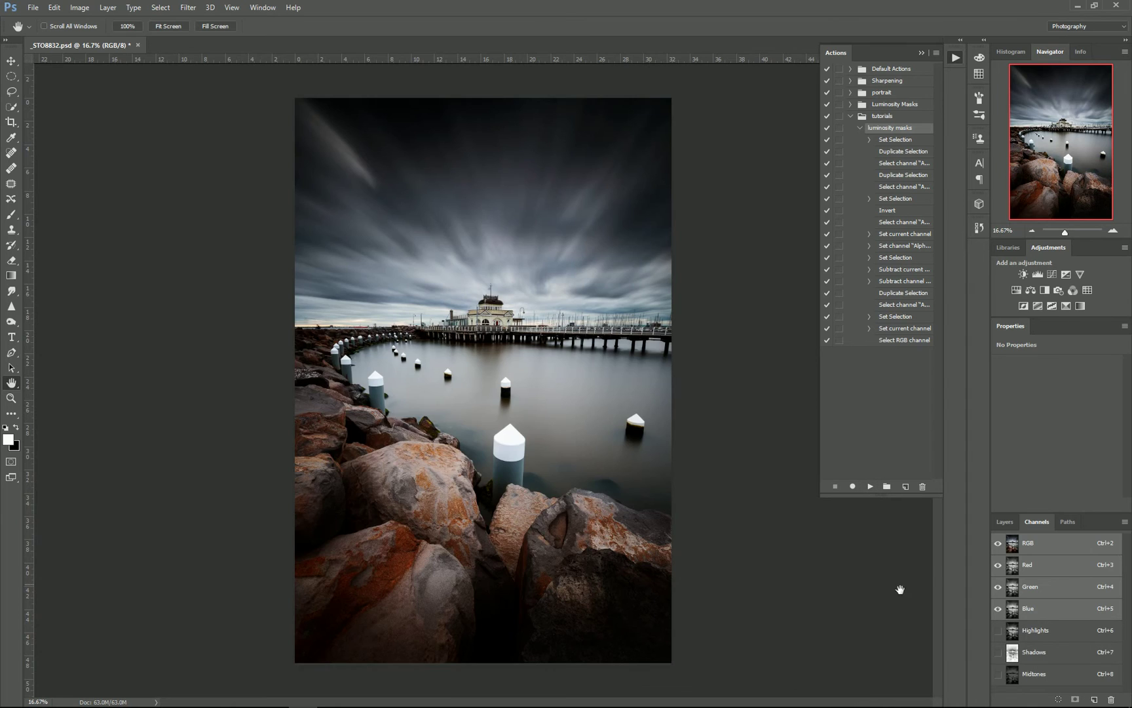
pyautogui.click(1064, 642)
pyautogui.click(1064, 678)
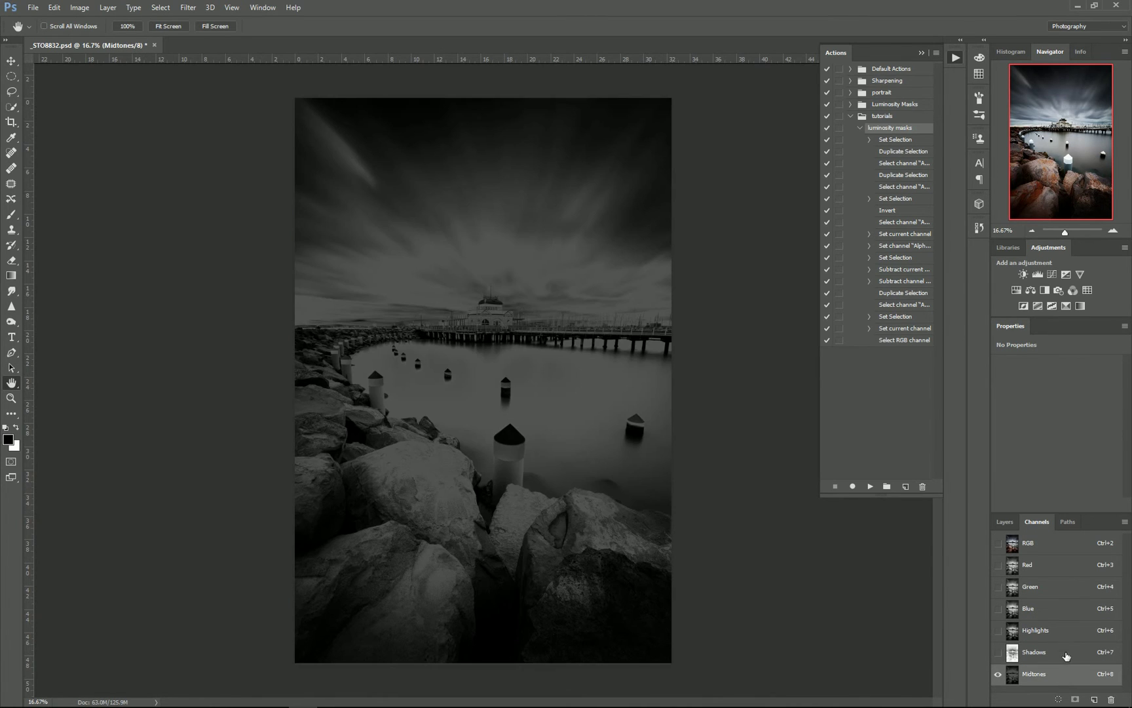
pyautogui.click(1066, 652)
pyautogui.click(1063, 675)
pyautogui.click(1062, 640)
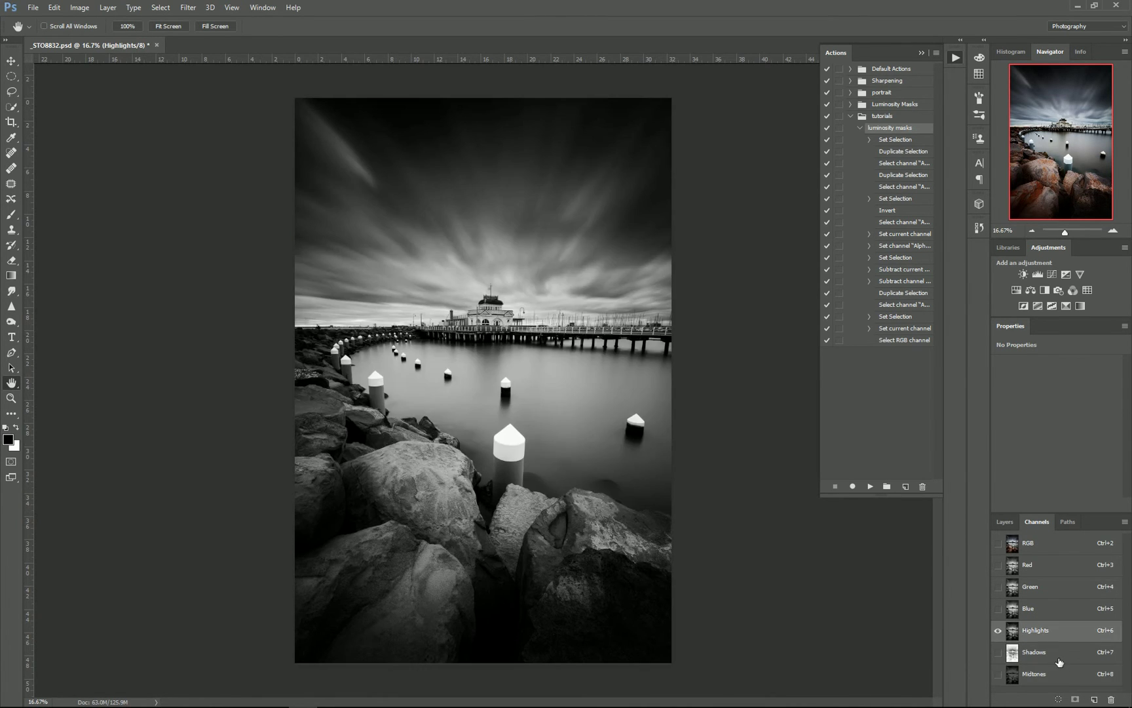
pyautogui.click(1065, 673)
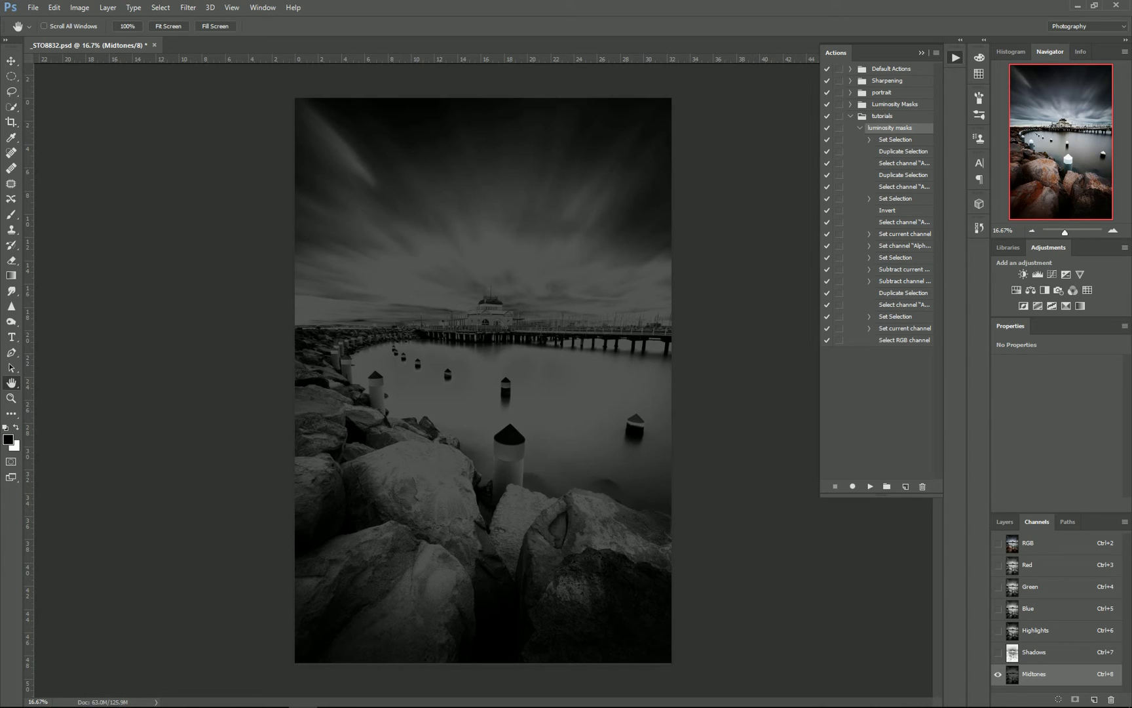
# Step: Compare the Highlights, Shadows and Midtones masks by switching between them
pyautogui.click(1061, 637)
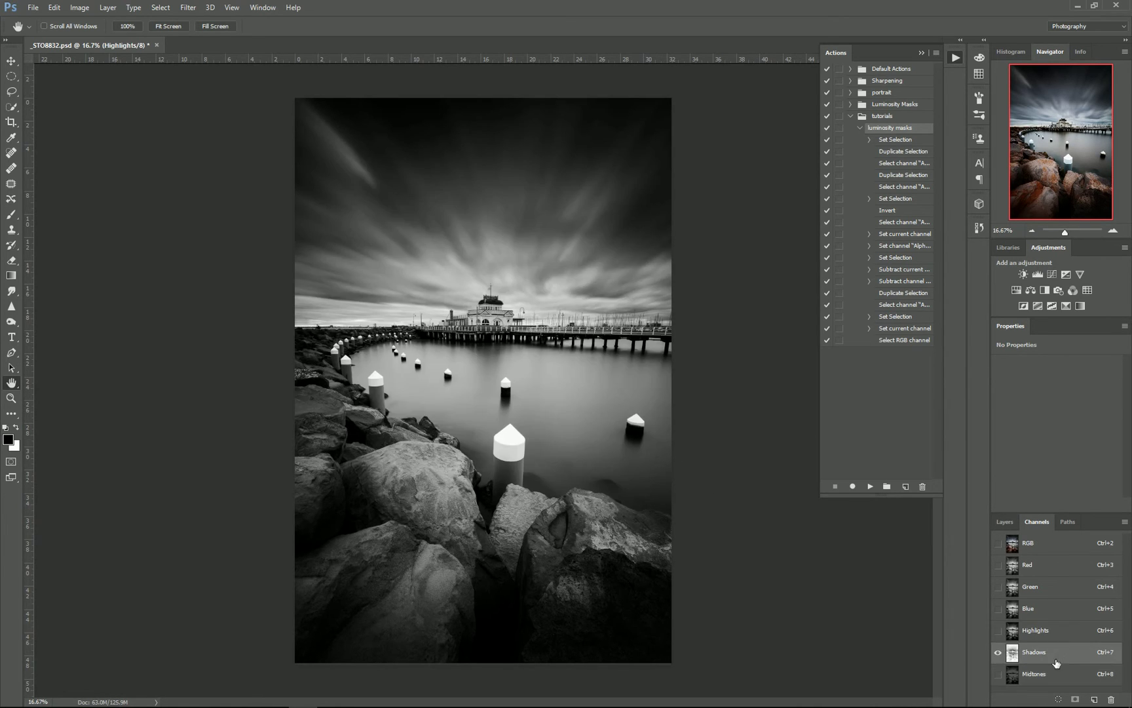
pyautogui.click(1058, 652)
pyautogui.hotkey('ctrl', '8')
pyautogui.click(1056, 637)
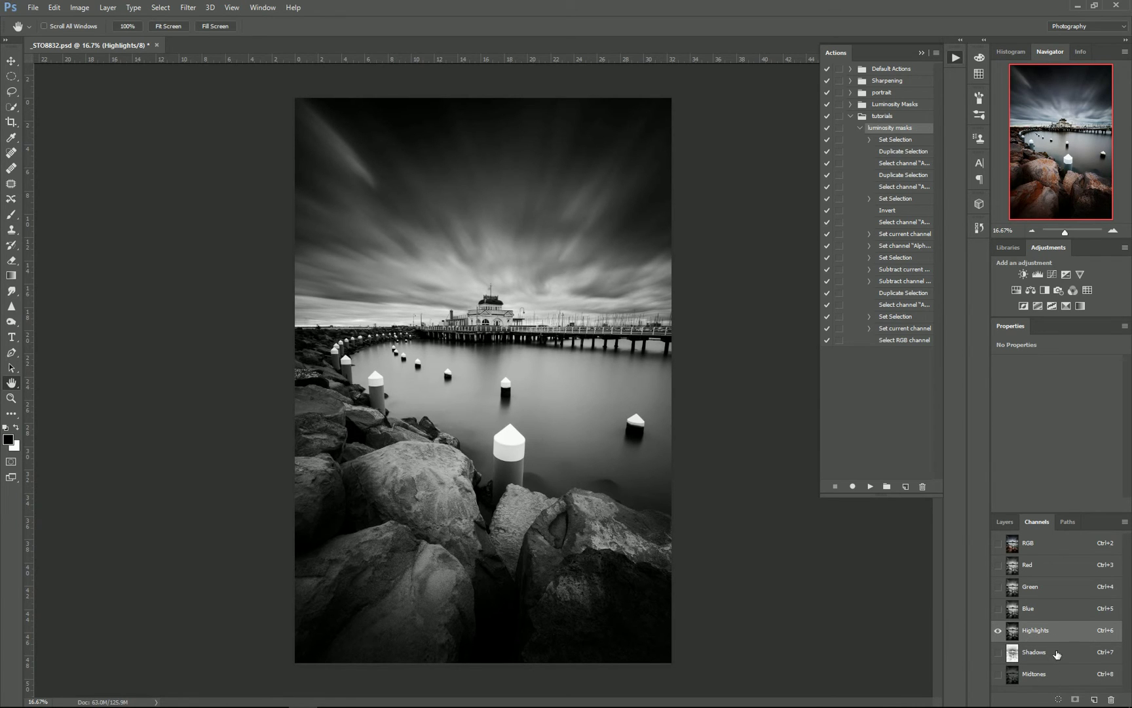
pyautogui.click(1056, 657)
pyautogui.hotkey('ctrl', '8')
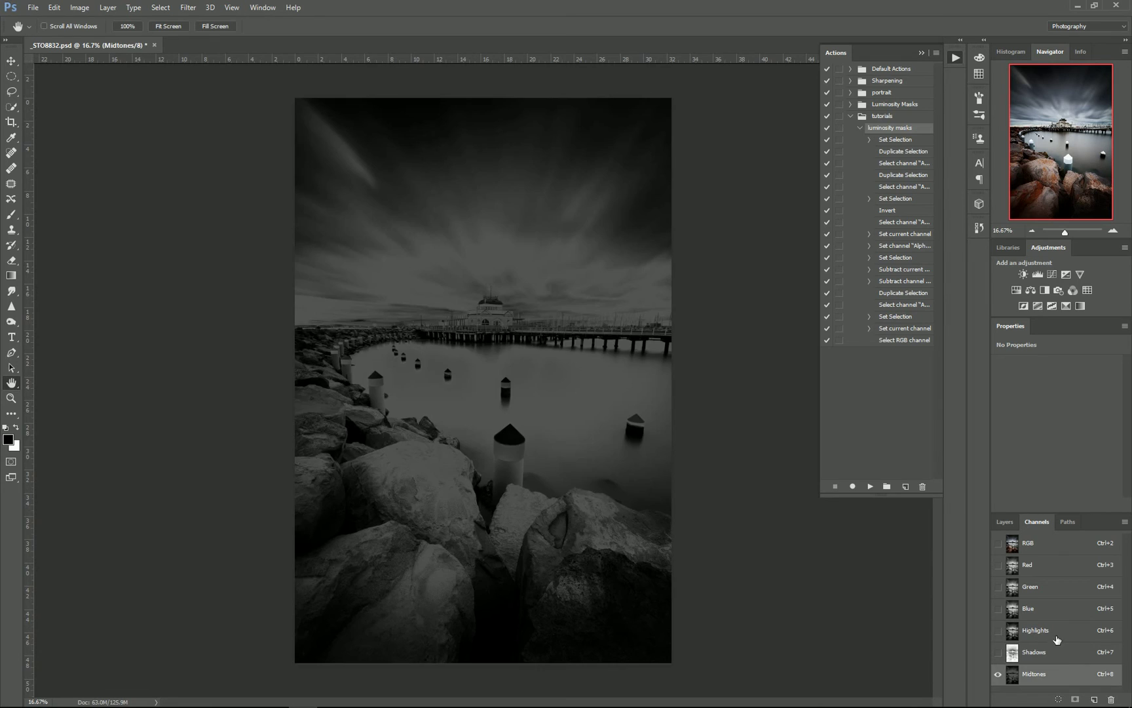
pyautogui.click(1056, 636)
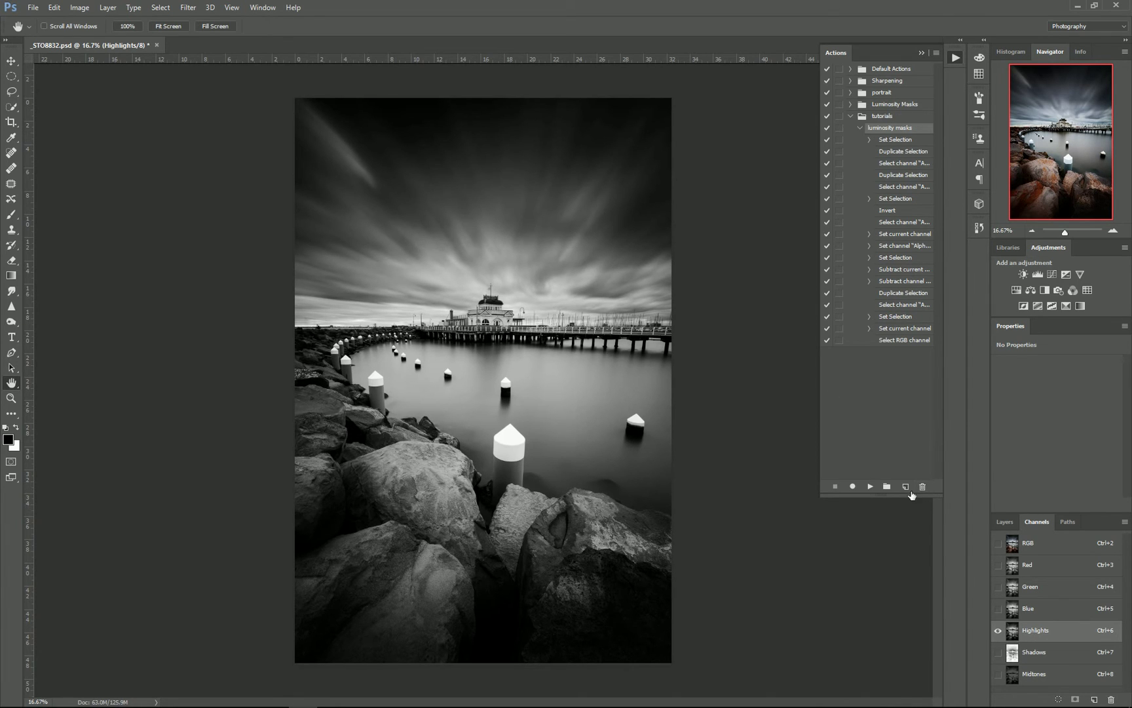
# Step: Create a new action named 'Delete masks' and start recording
pyautogui.click(910, 488)
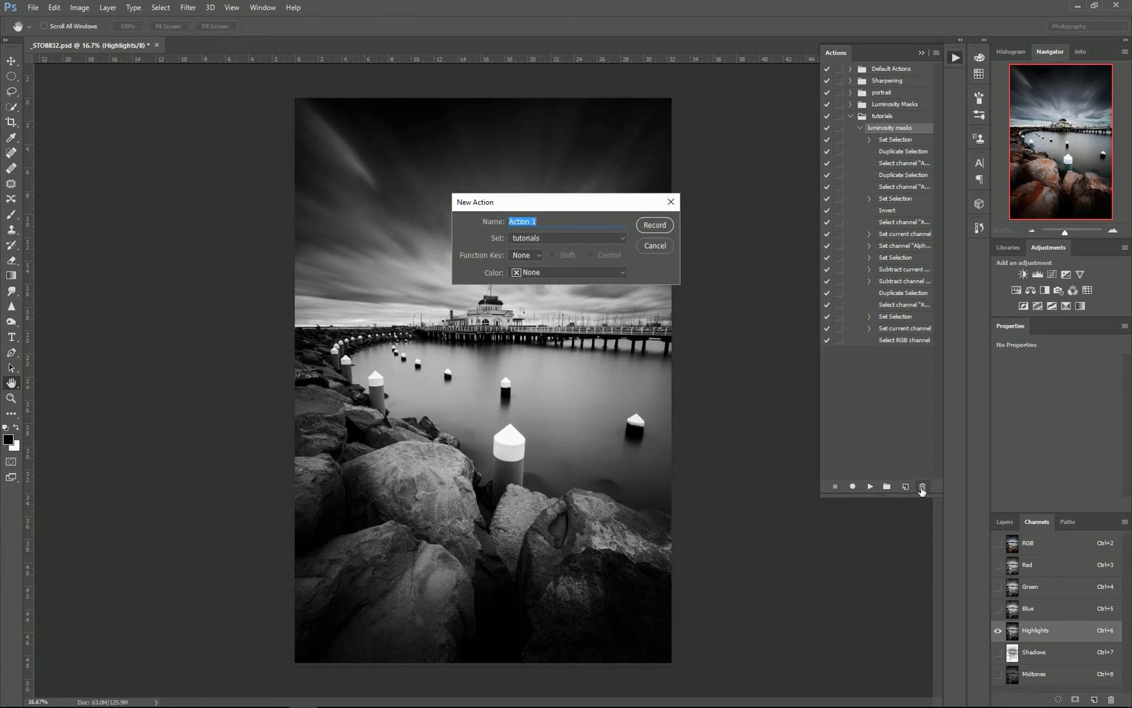
pyautogui.write('Delete masks')
pyautogui.press('Return')
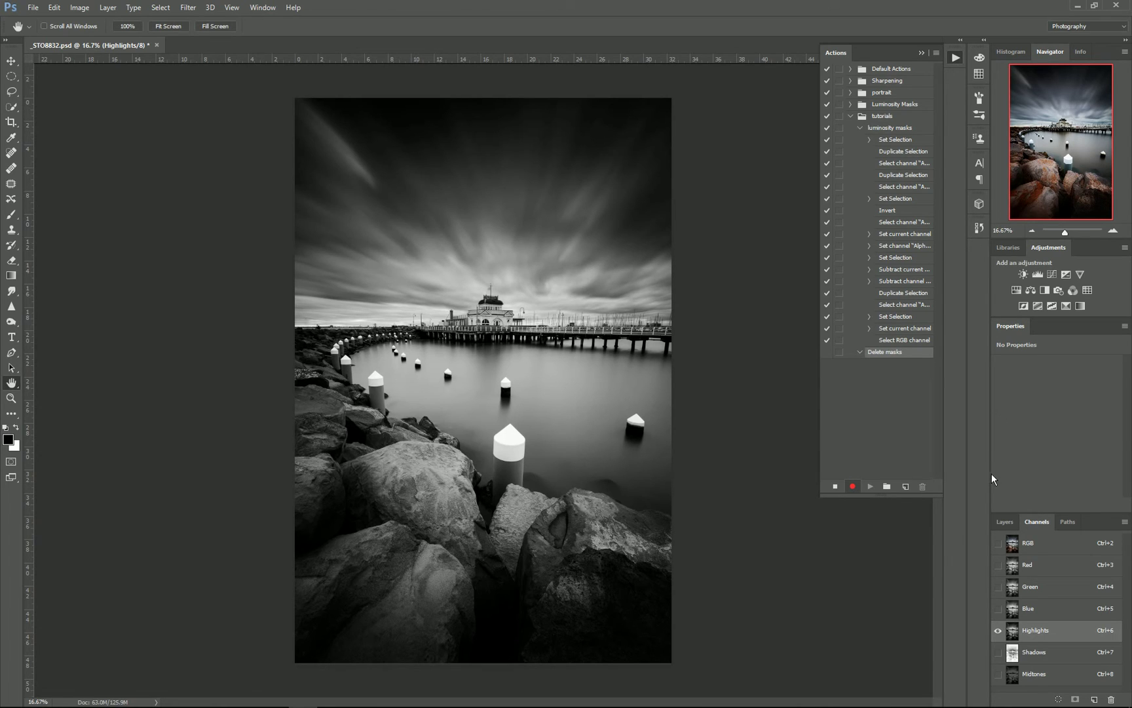
# Step: Delete the Highlights, Shadows and Midtones channels, then stop recording
pyautogui.click(1065, 652)
pyautogui.keyDown('shift'); pyautogui.click(1065, 635); pyautogui.keyUp('shift')
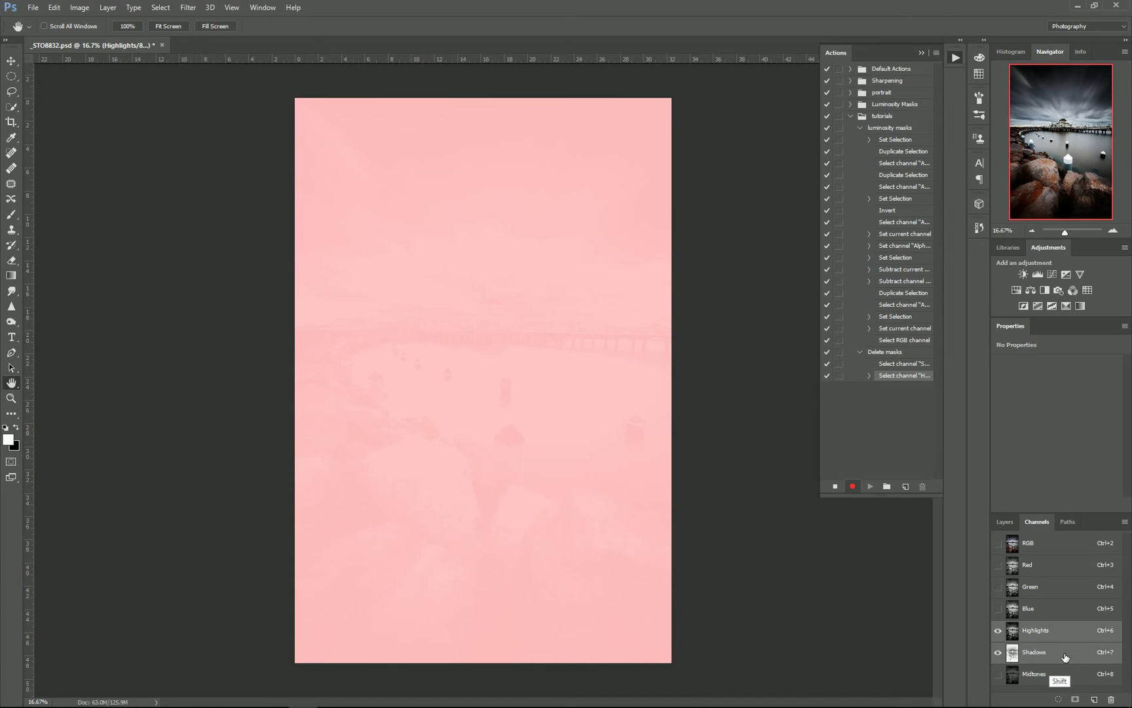
pyautogui.keyDown('shift'); pyautogui.click(1066, 655); pyautogui.keyUp('shift')
pyautogui.keyDown('shift'); pyautogui.click(1065, 653); pyautogui.keyUp('shift')
pyautogui.keyDown('shift'); pyautogui.click(1076, 675); pyautogui.keyUp('shift')
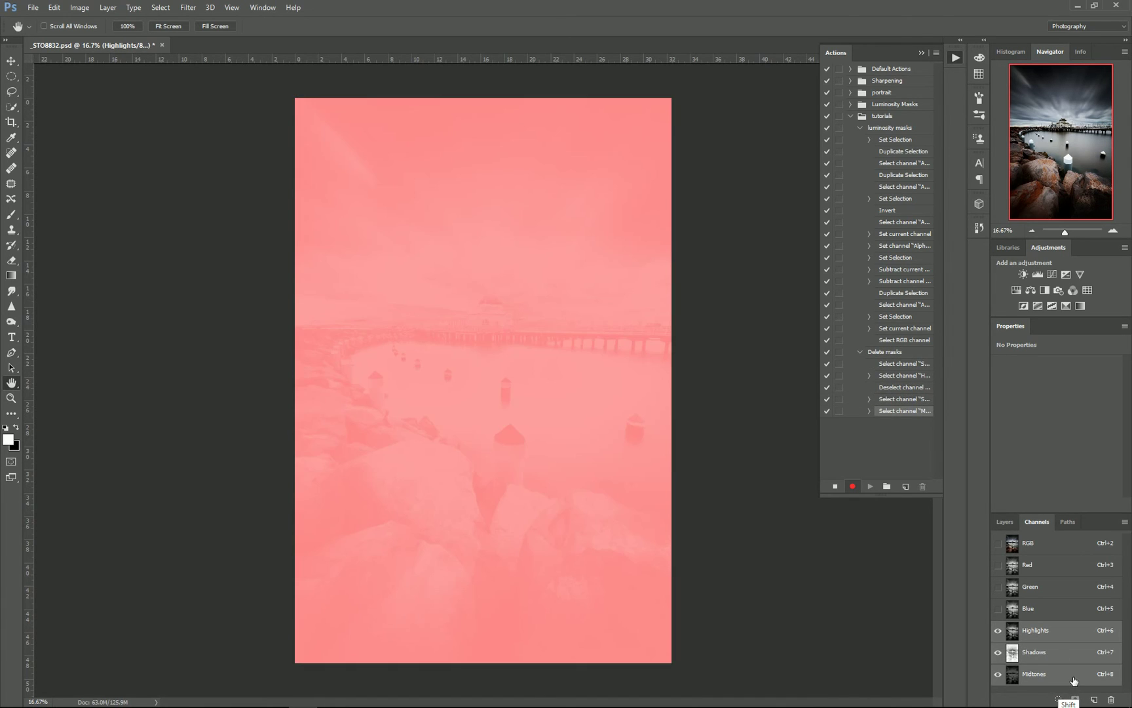
pyautogui.click(1113, 699)
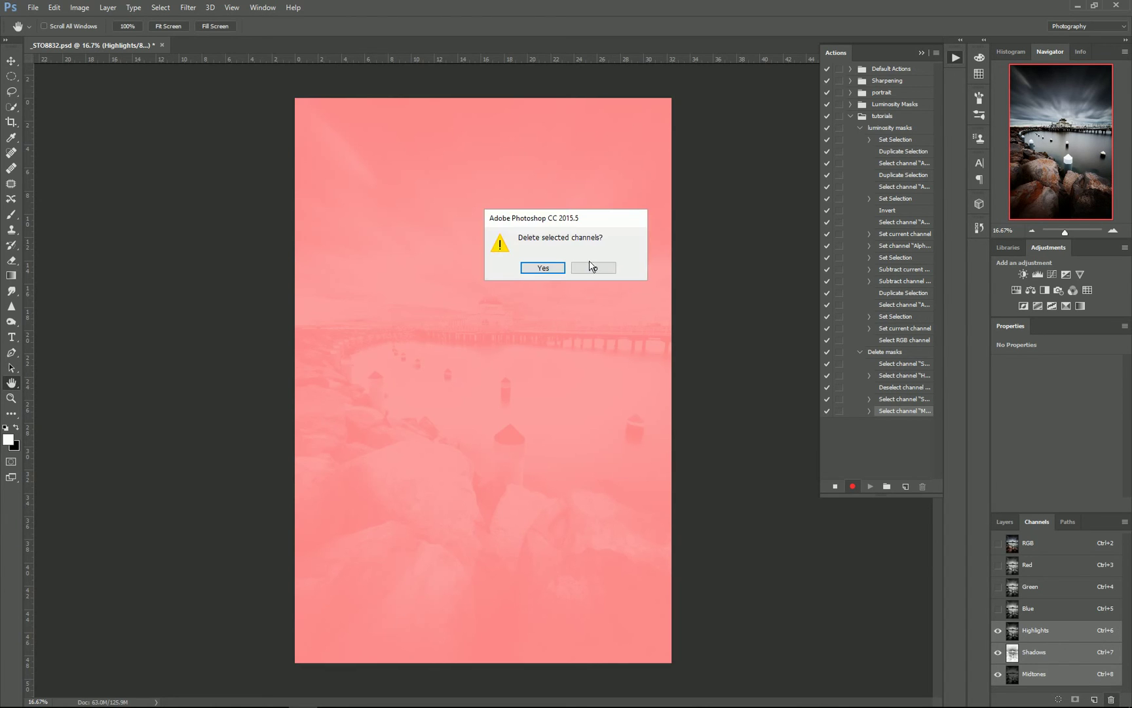
pyautogui.click(552, 272)
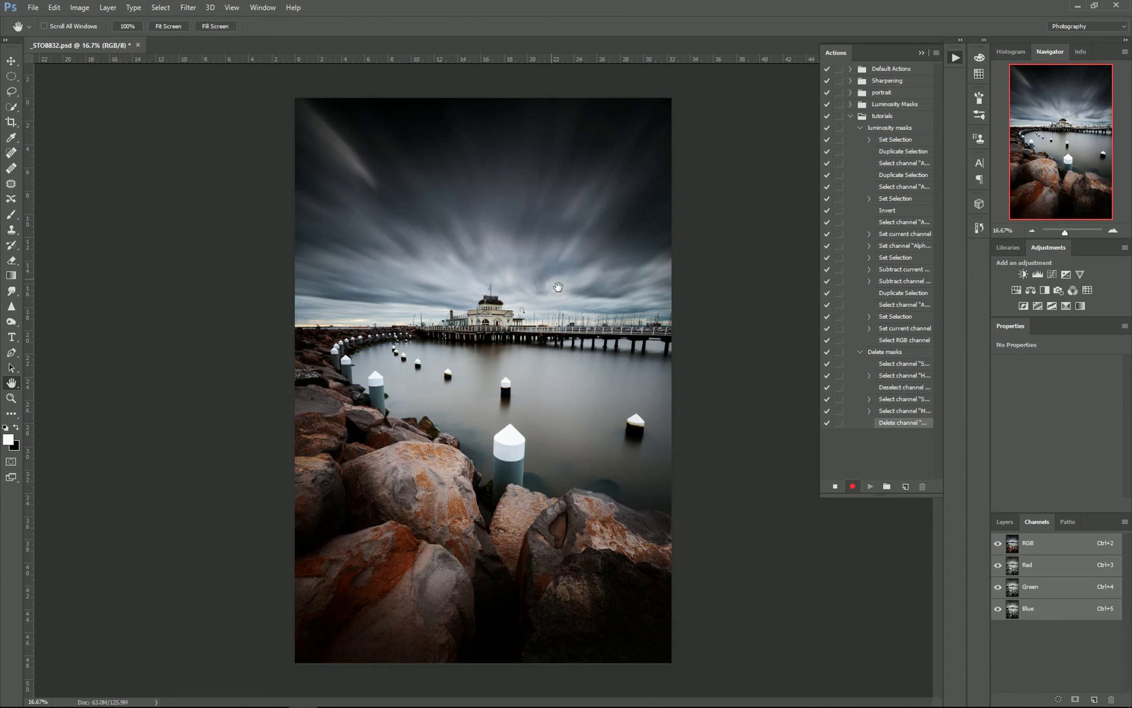
pyautogui.click(838, 487)
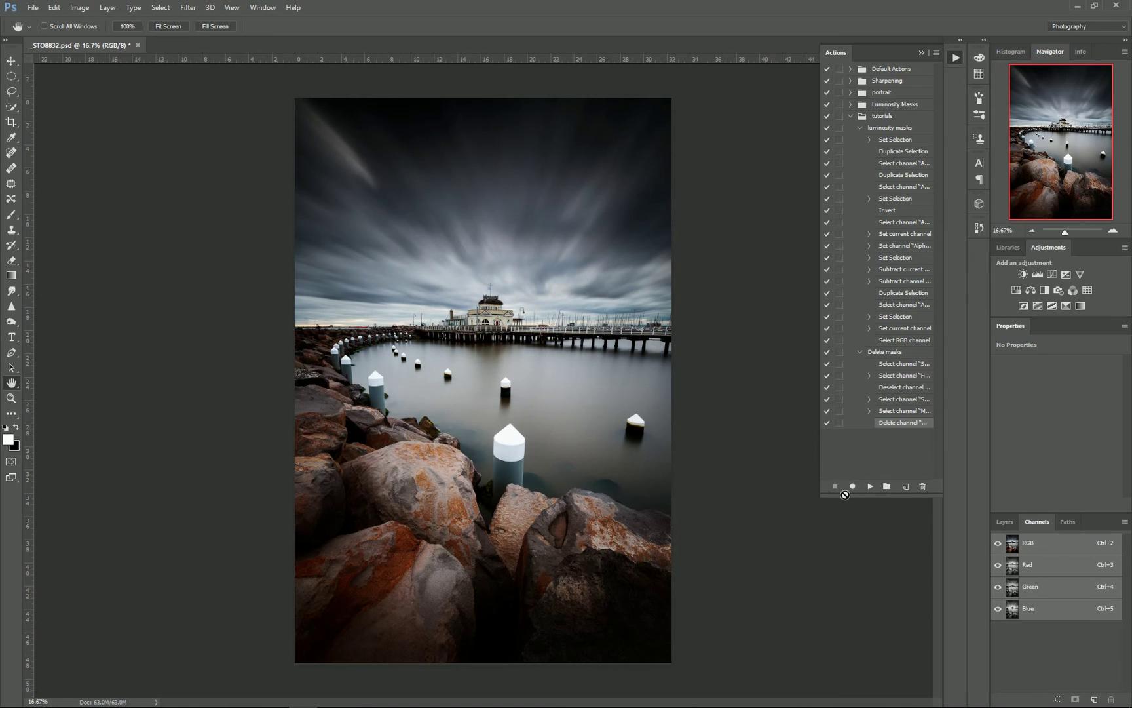
pyautogui.click(908, 129)
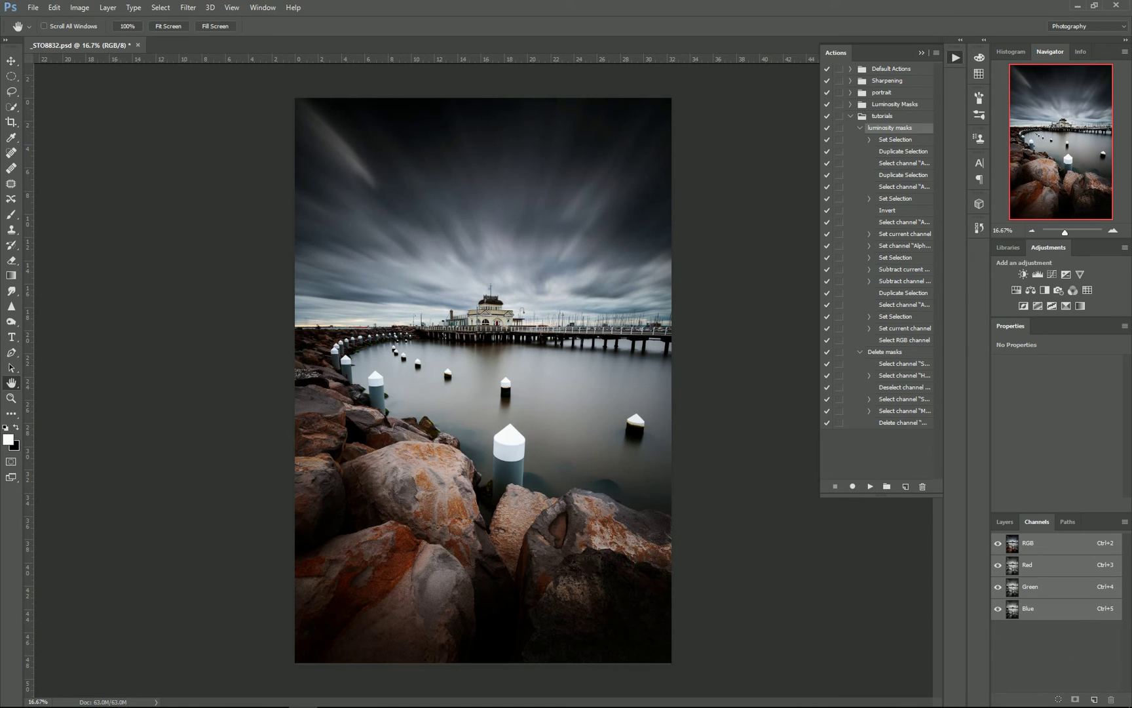
pyautogui.click(871, 487)
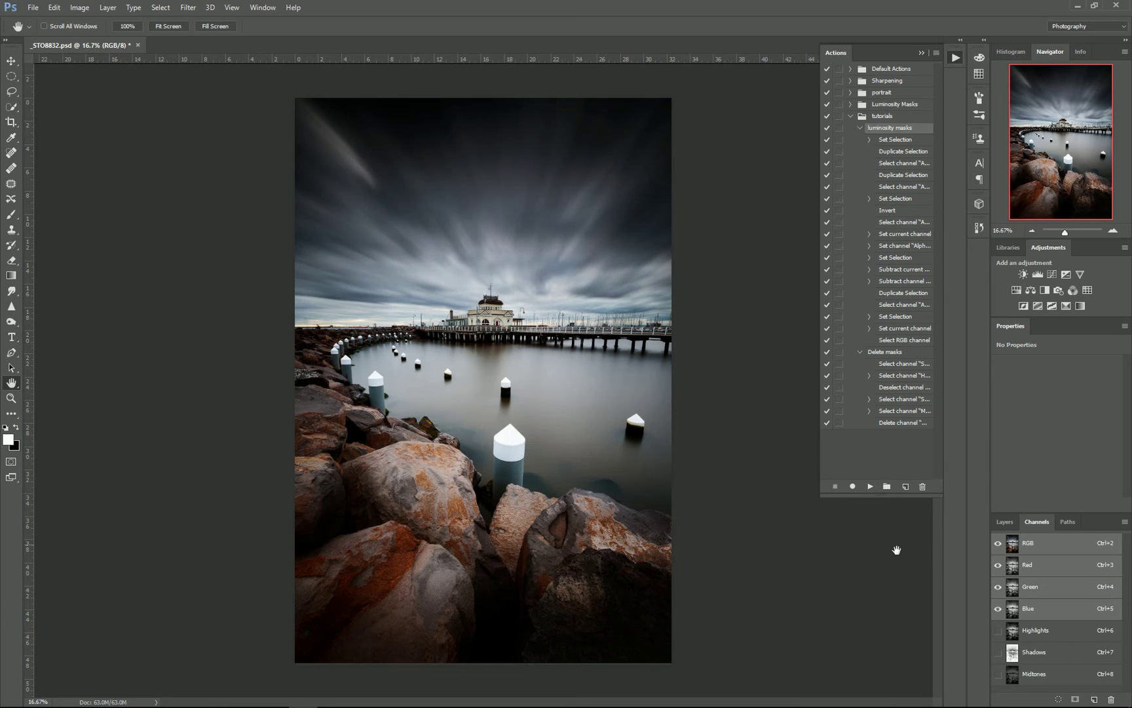
pyautogui.click(892, 355)
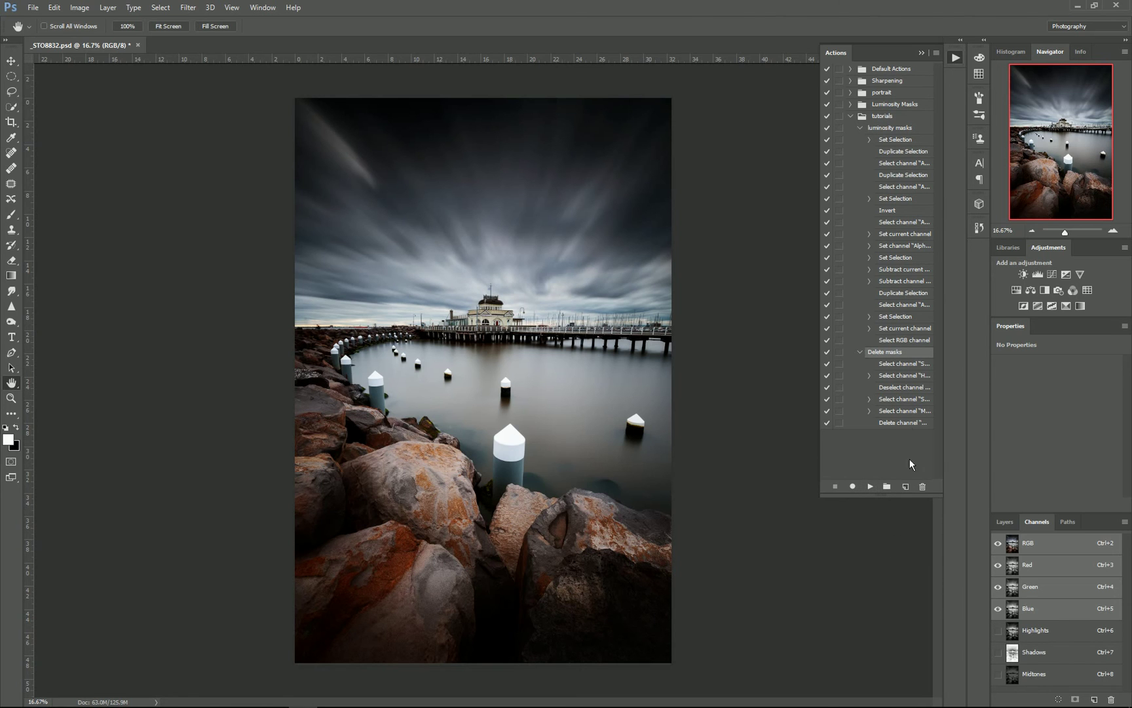
pyautogui.click(871, 487)
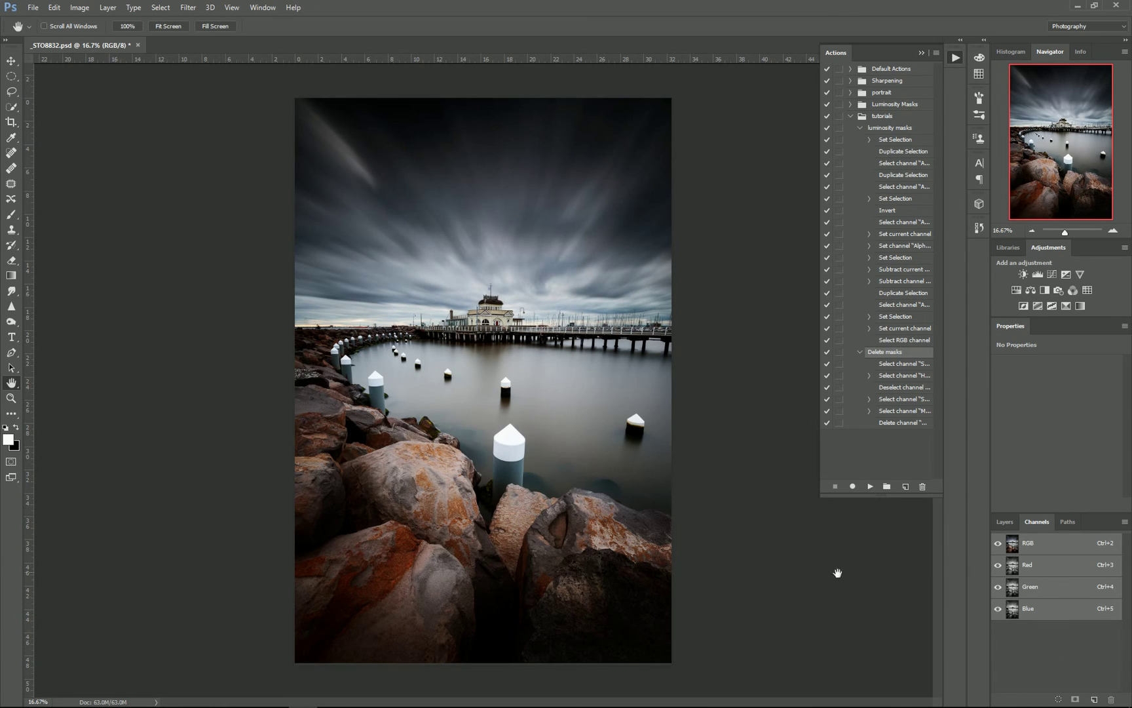
pyautogui.click(895, 128)
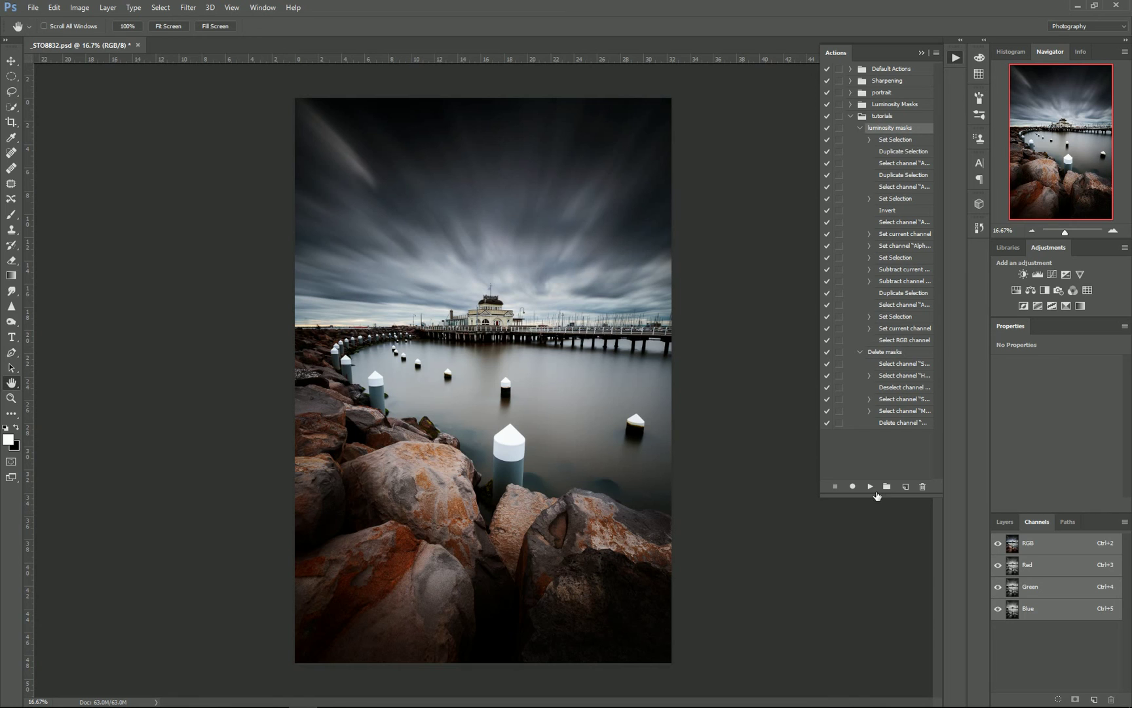
pyautogui.click(870, 487)
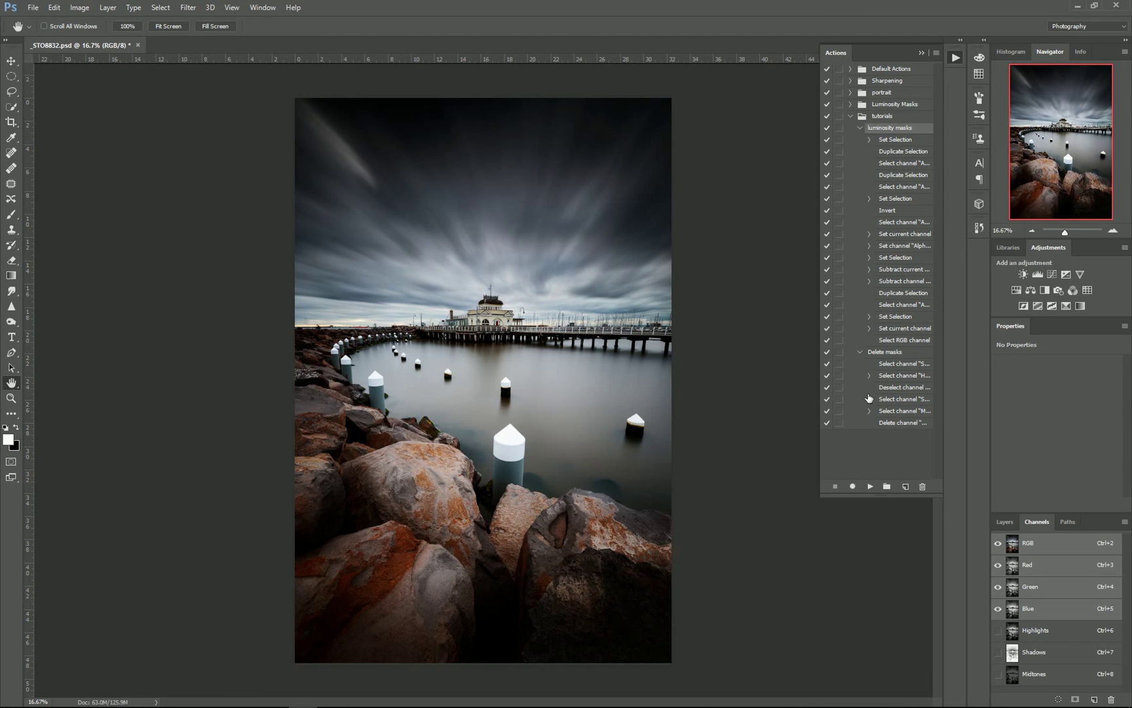
pyautogui.click(894, 352)
pyautogui.click(870, 486)
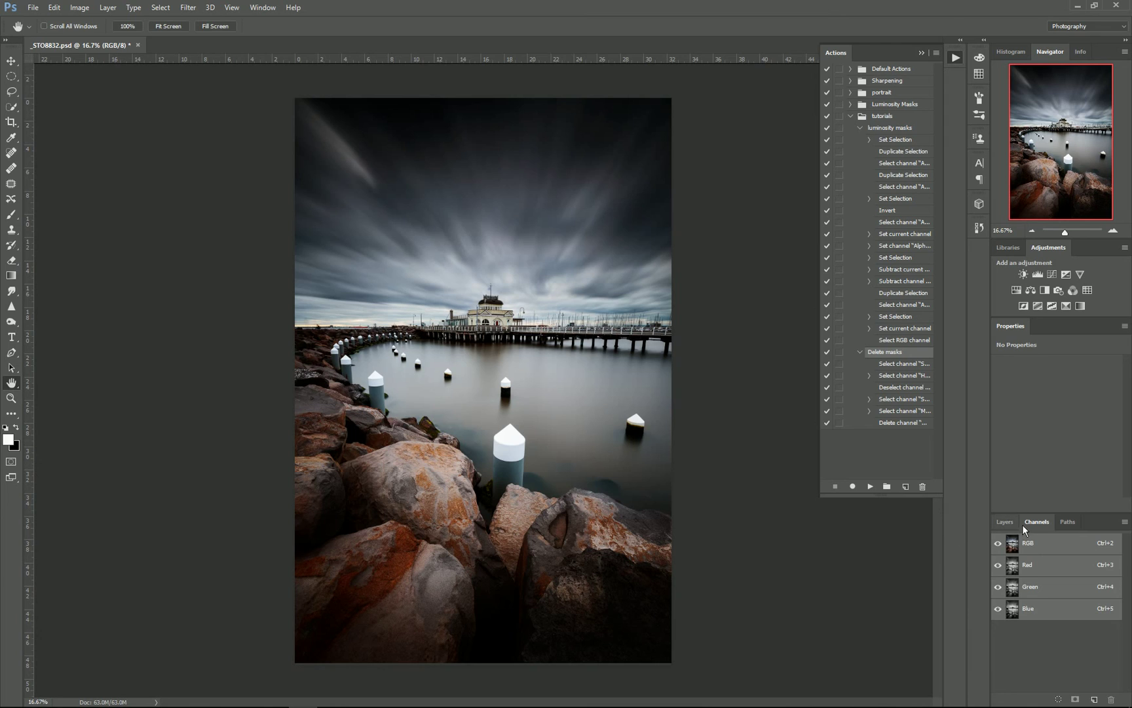
# Step: Switch from Channels to the Layers panel to show the pier photo's single Background layer
pyautogui.click(1005, 522)
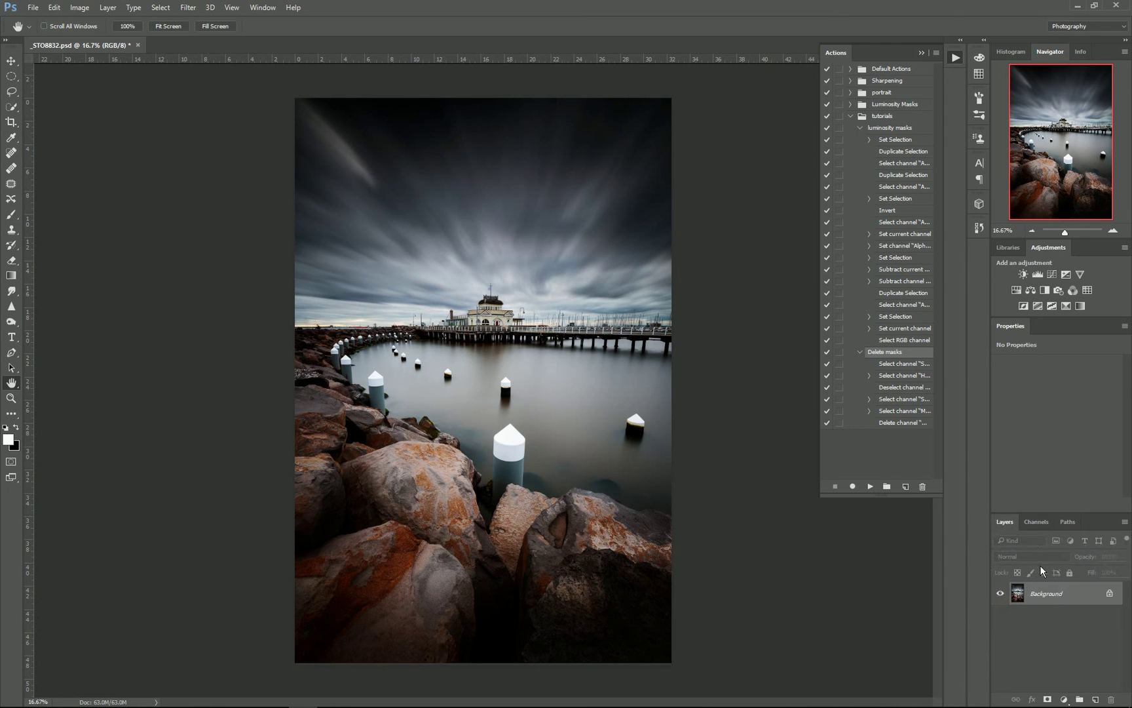